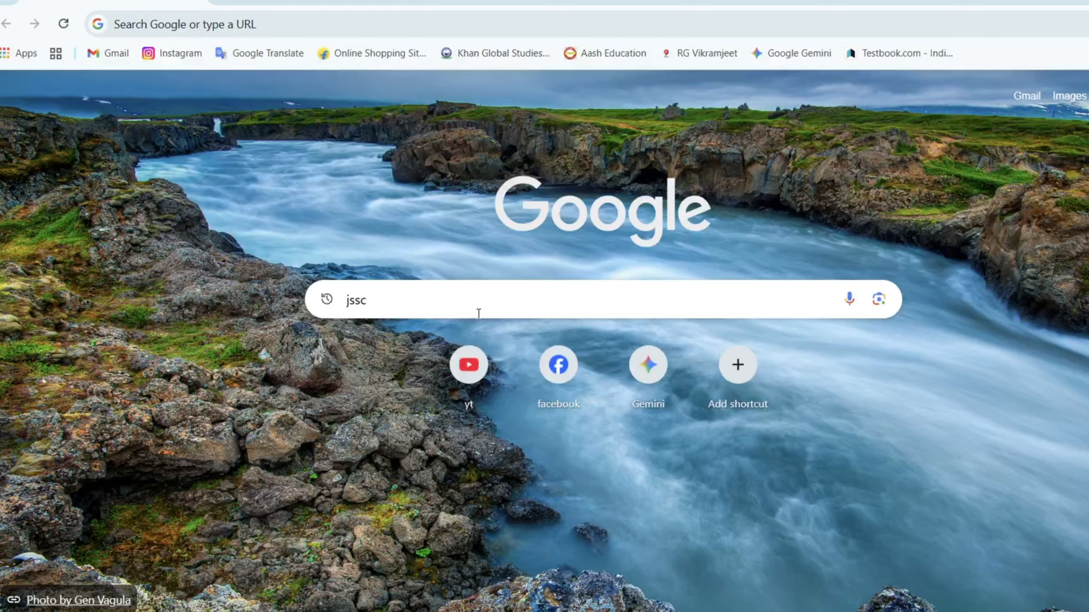
- Search Google for jssc and open the Jharkhand Staff Selection Commission website
click(418, 293)
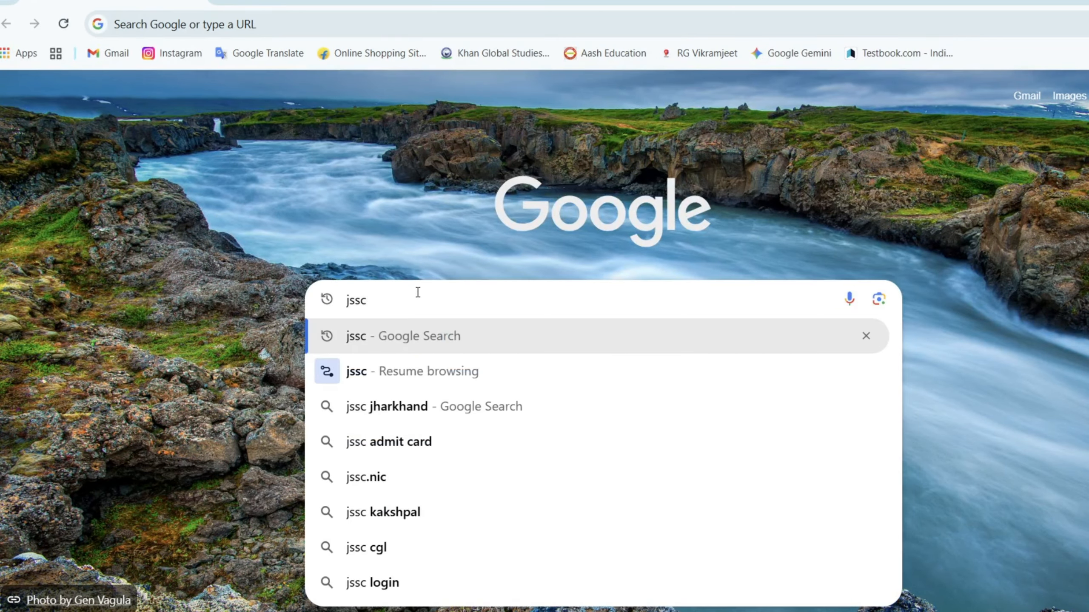
key(Return)
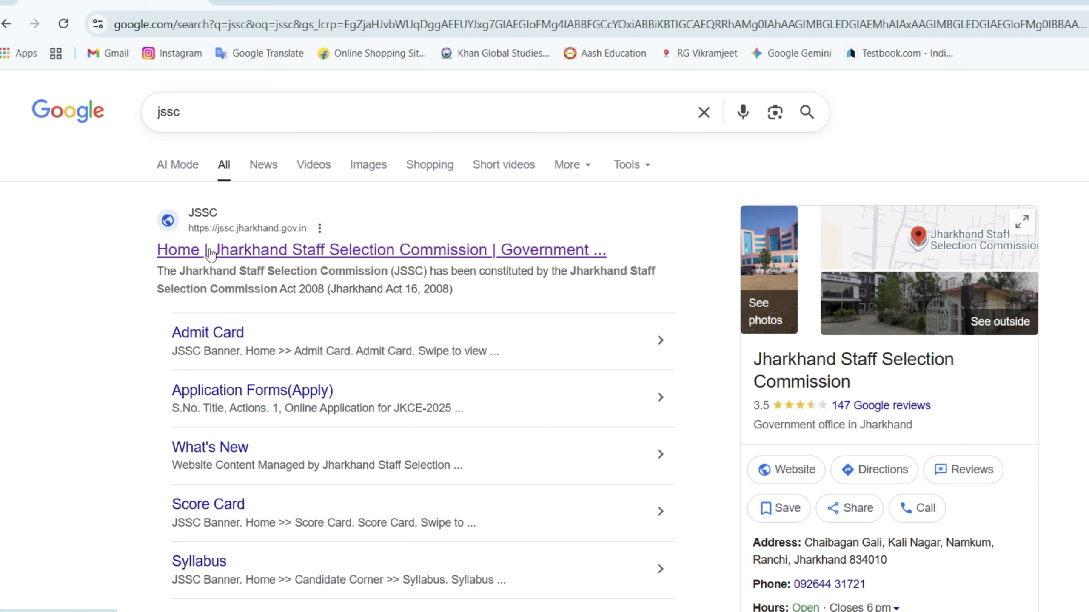
click(253, 254)
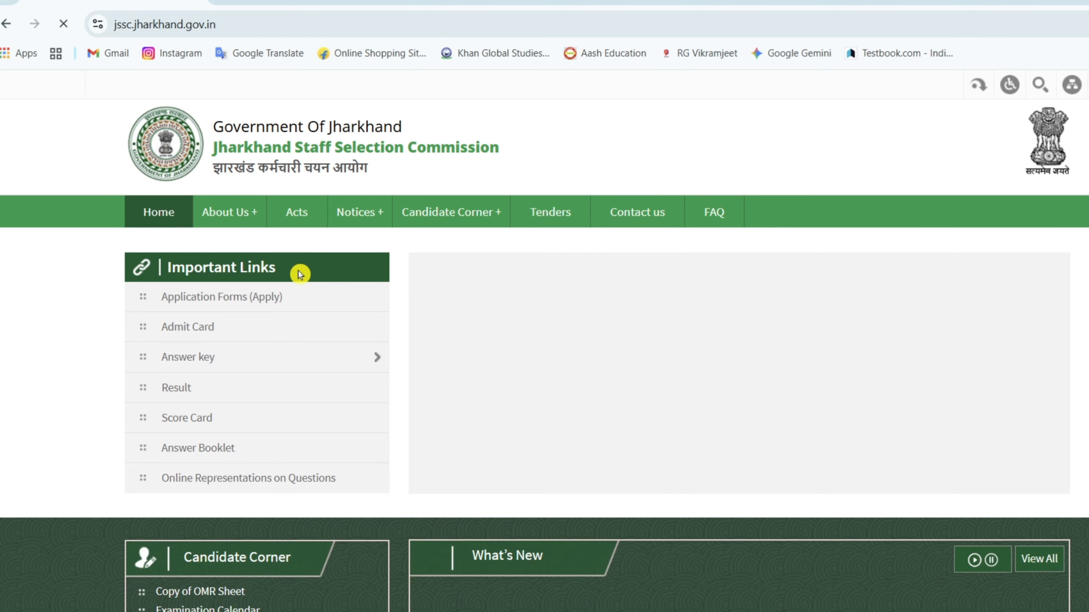
- Open the JKCE-2025 online application from the commission's application forms list and accept the redirect to the external site
click(254, 300)
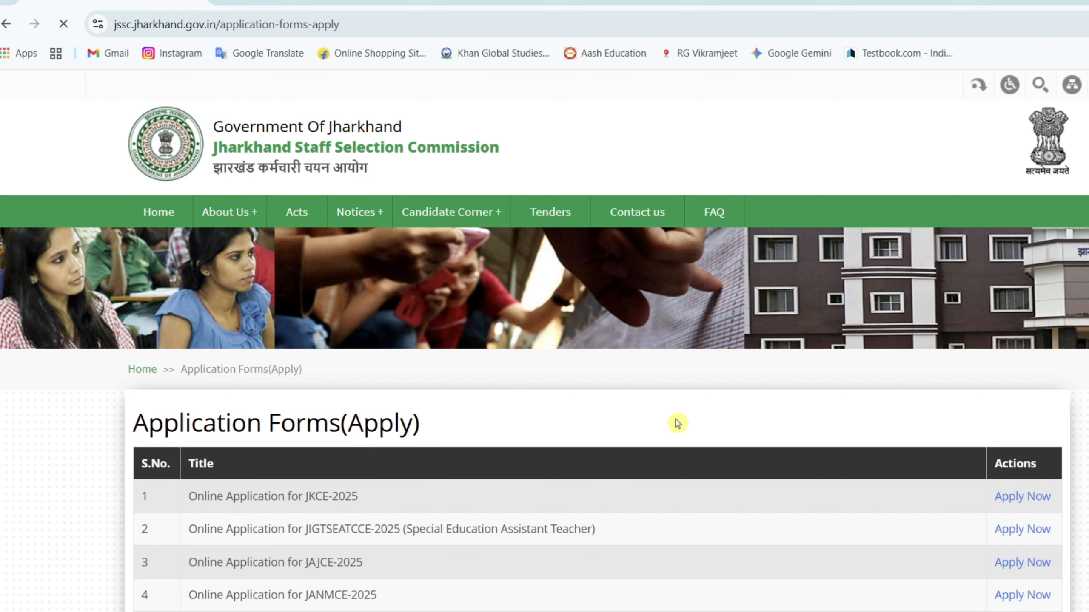
scroll(677, 420, down, 2)
scroll(676, 416, down, 5)
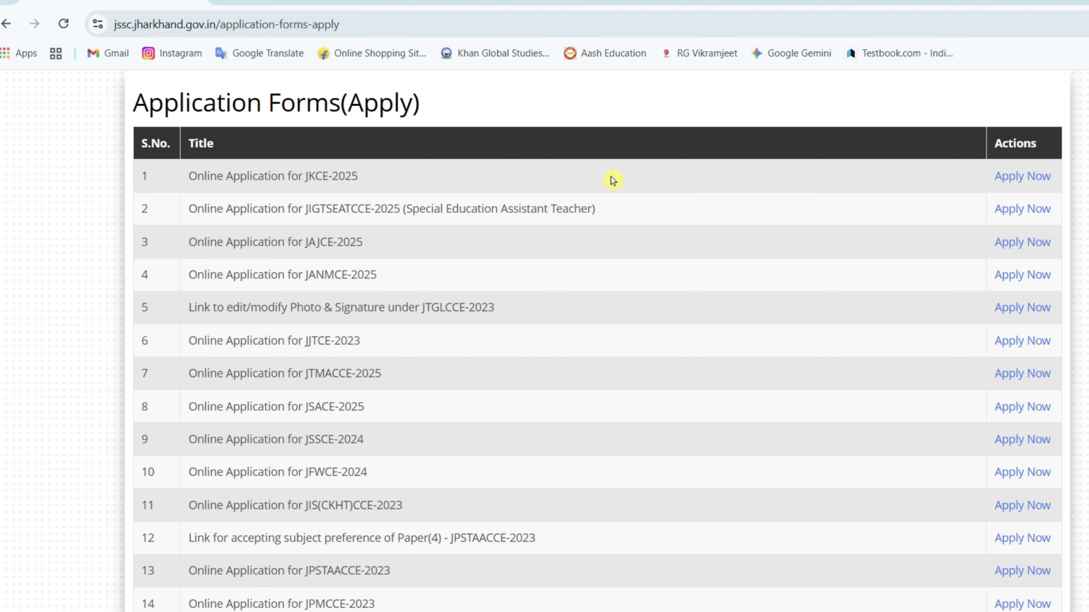
click(1009, 176)
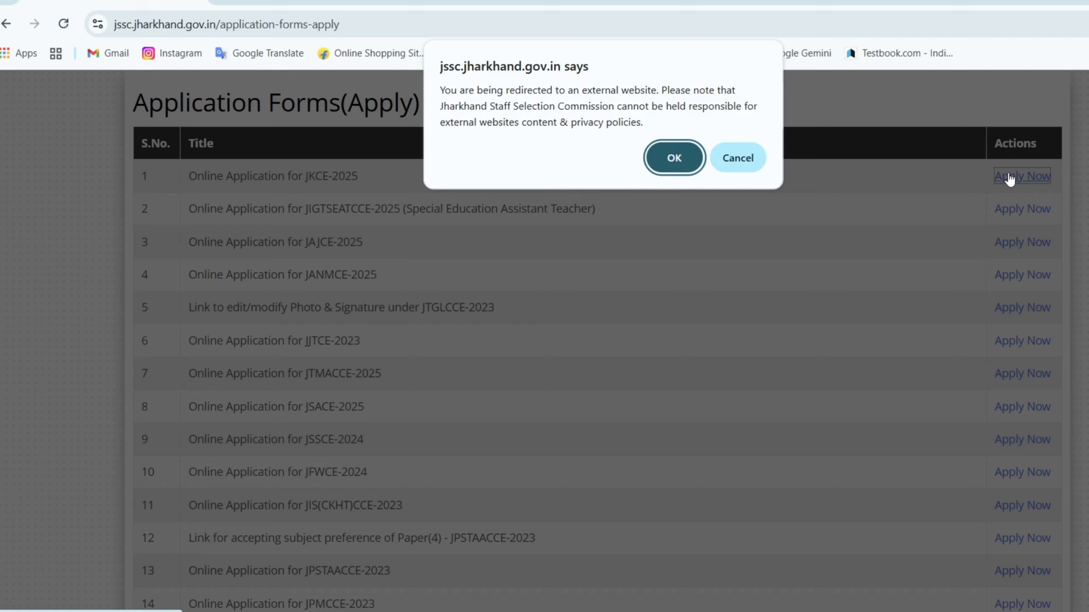
click(663, 165)
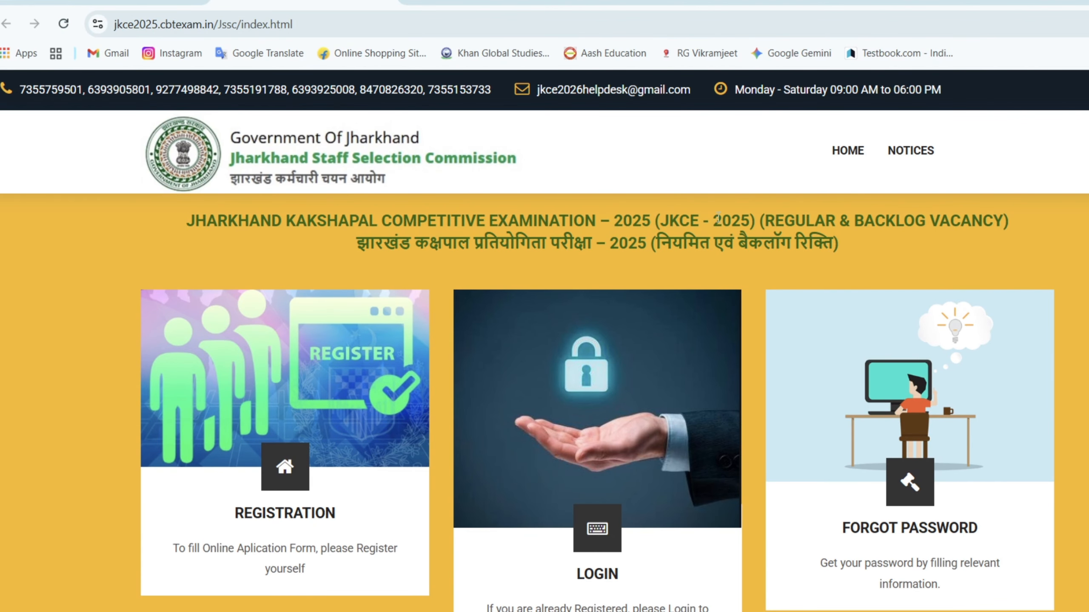
- Open the important notice for JKCE-2025 and examine the start and end dates for registration
mouse_move(913, 151)
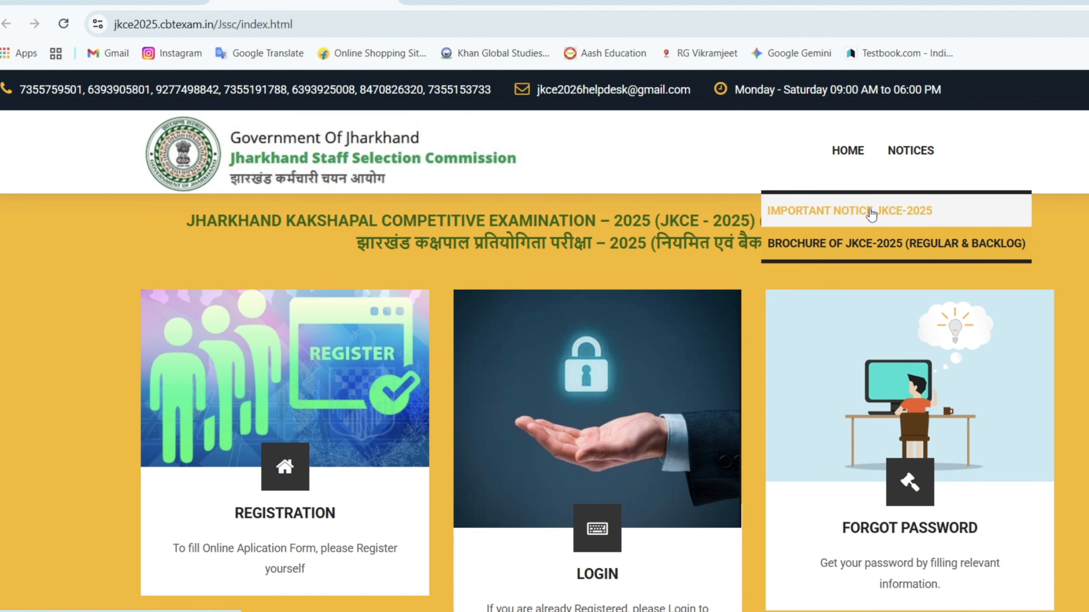
click(880, 216)
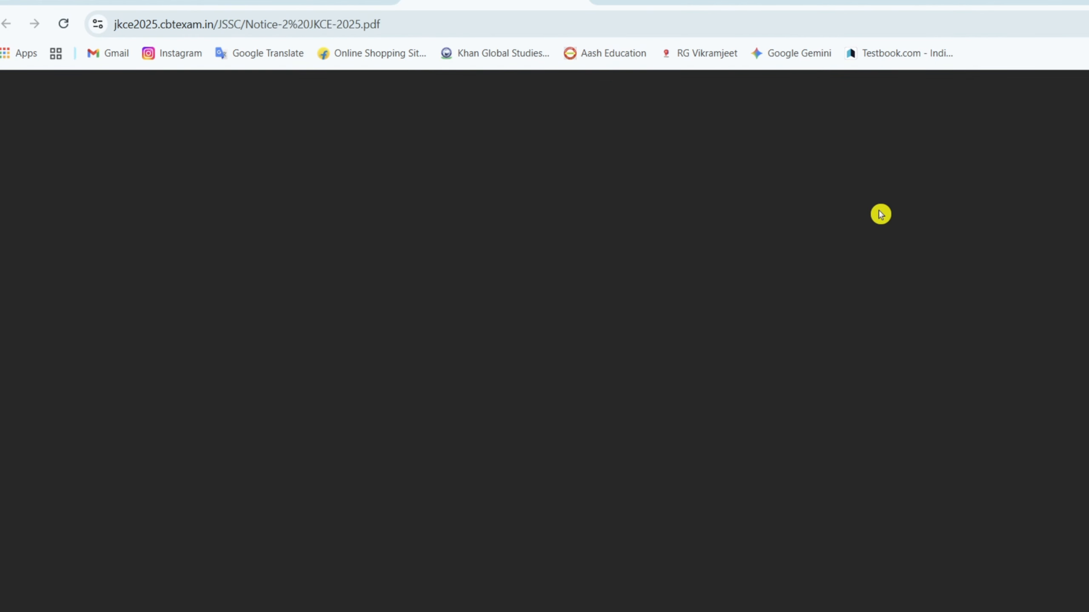
scroll(685, 236, down, 2)
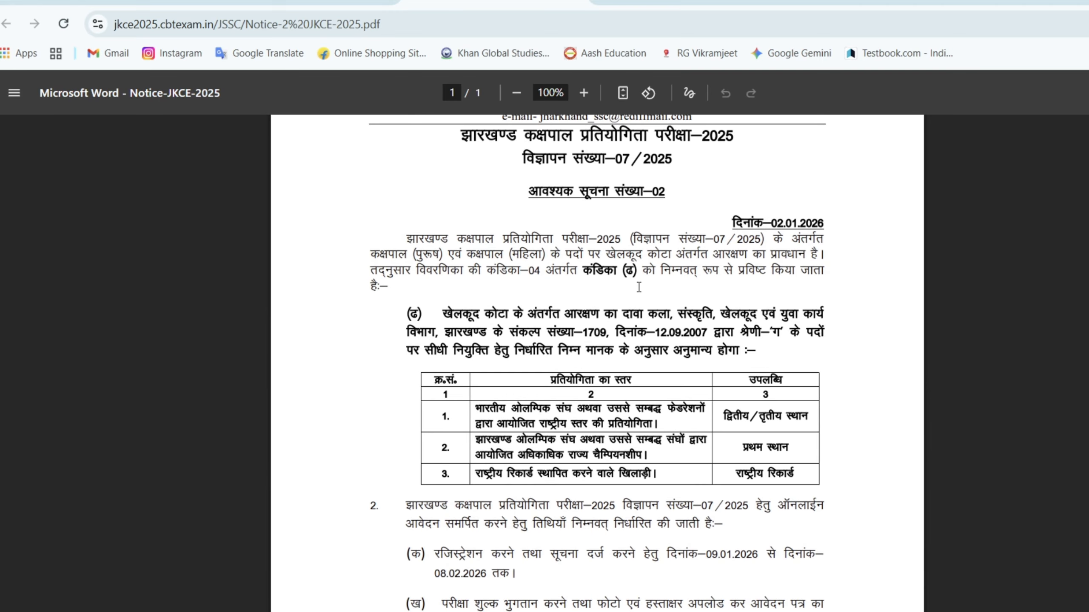
scroll(637, 280, down, 4)
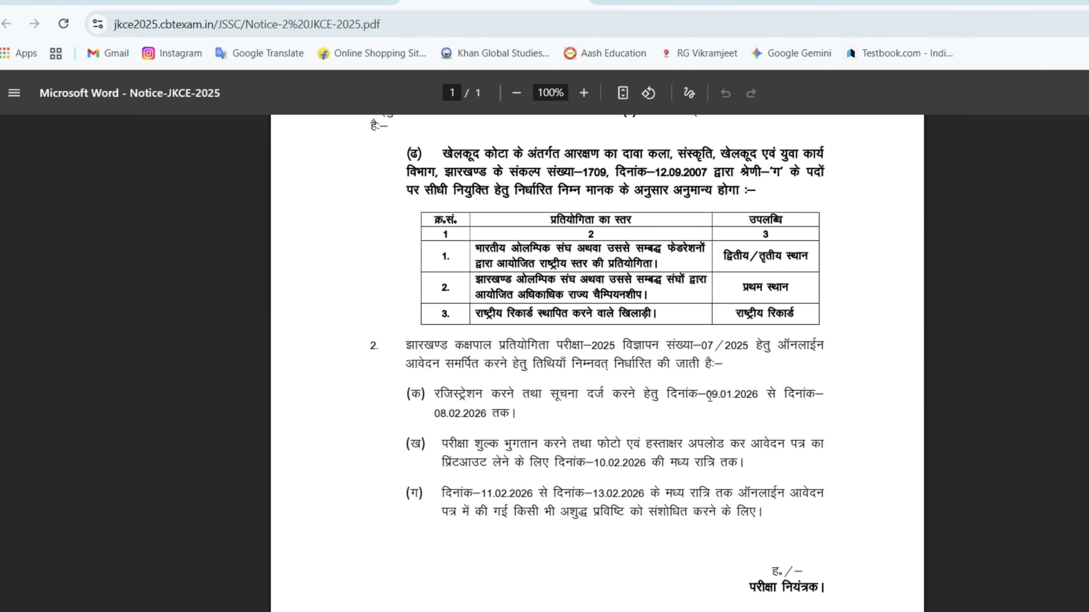
drag(710, 393, 758, 394)
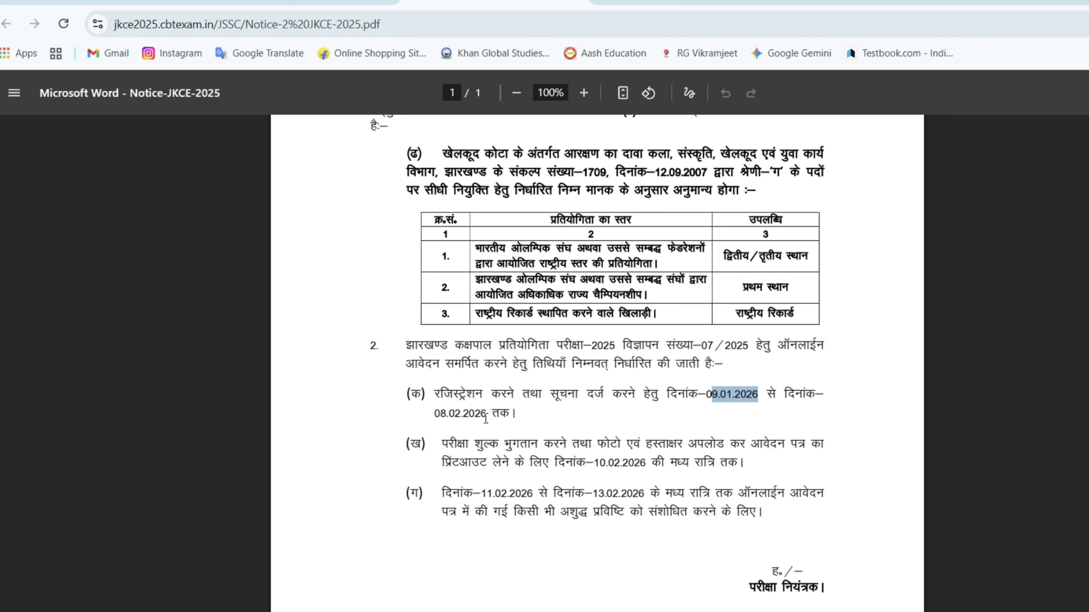
drag(434, 417, 493, 416)
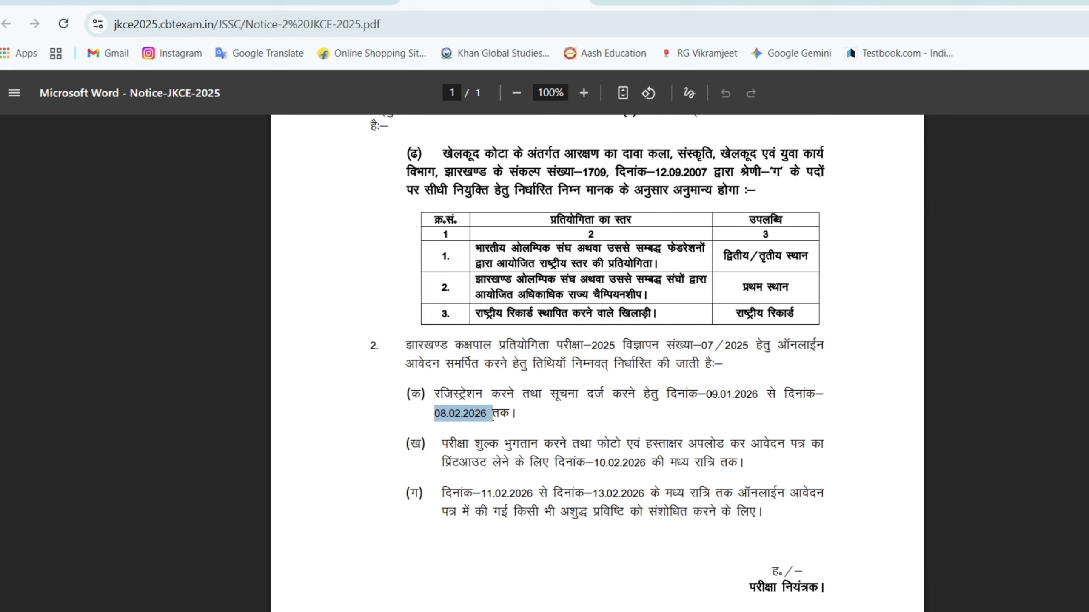
click(604, 417)
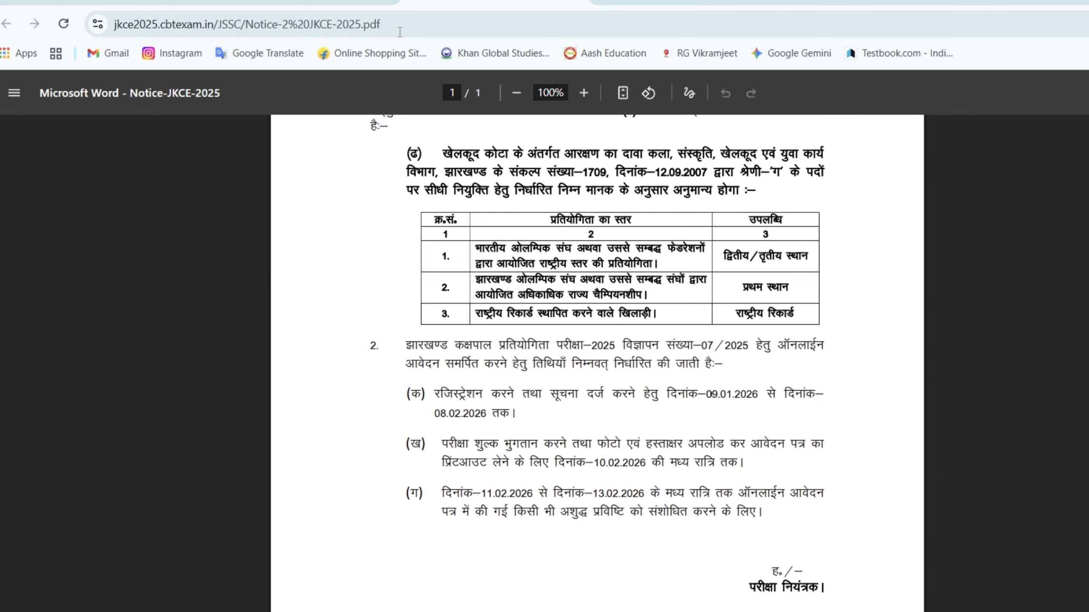
- Return to the JKCE-2025 portal and open its candidate registration form
key(ctrl+shift+Tab)
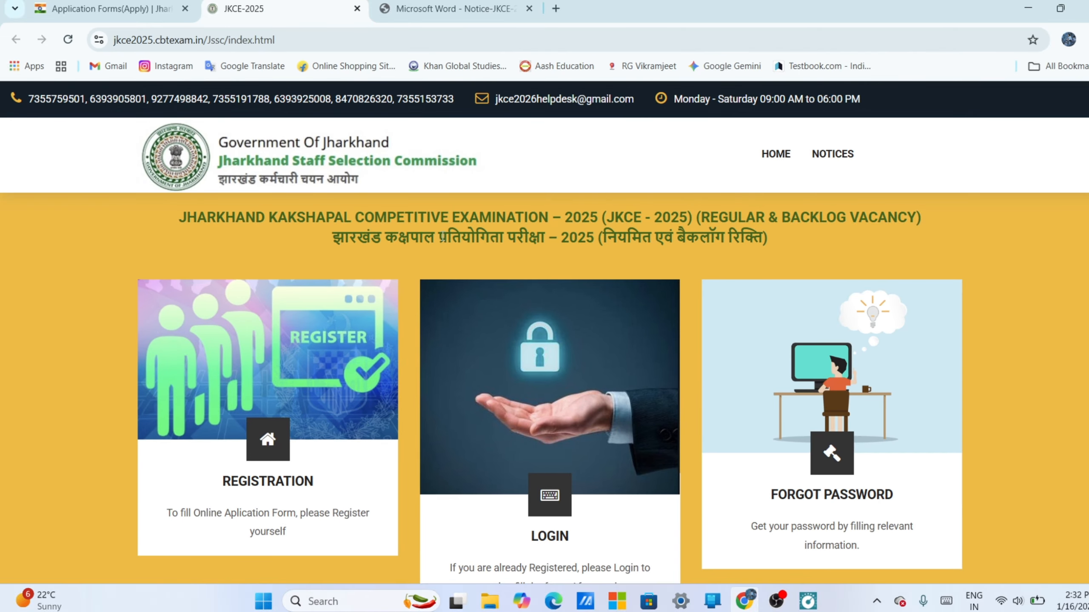
scroll(442, 237, down, 3)
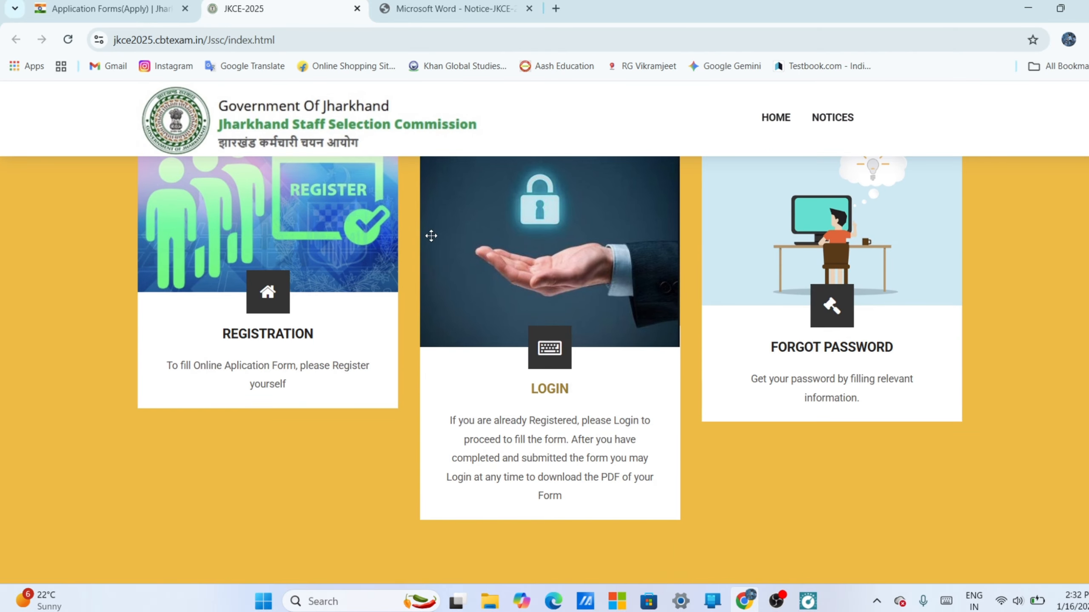
click(277, 322)
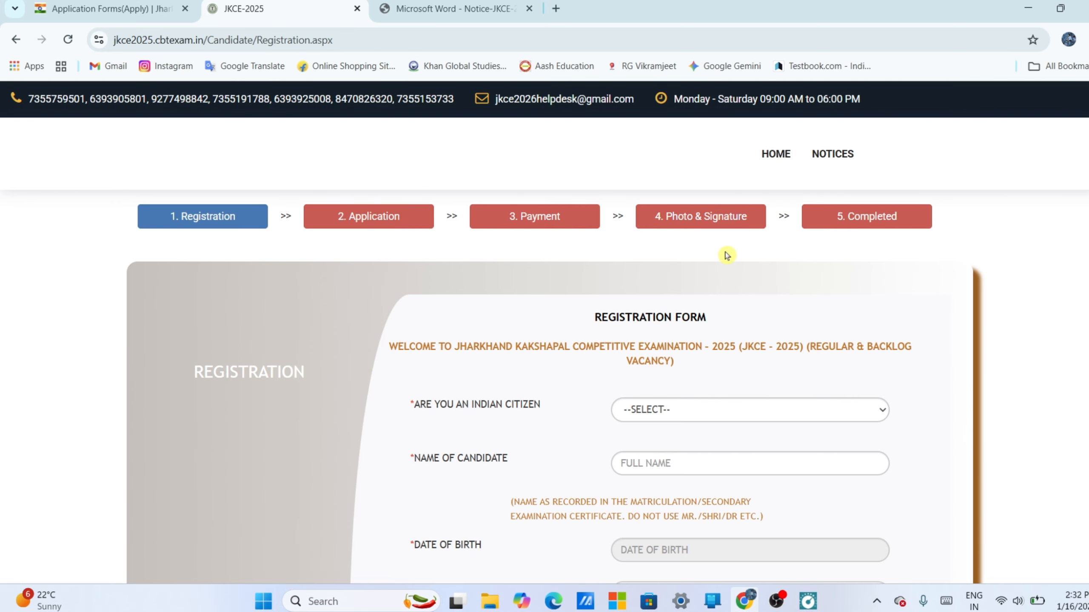
- Set Indian citizen to YES in the registration form and enter the candidate's full name
scroll(685, 256, down, 3)
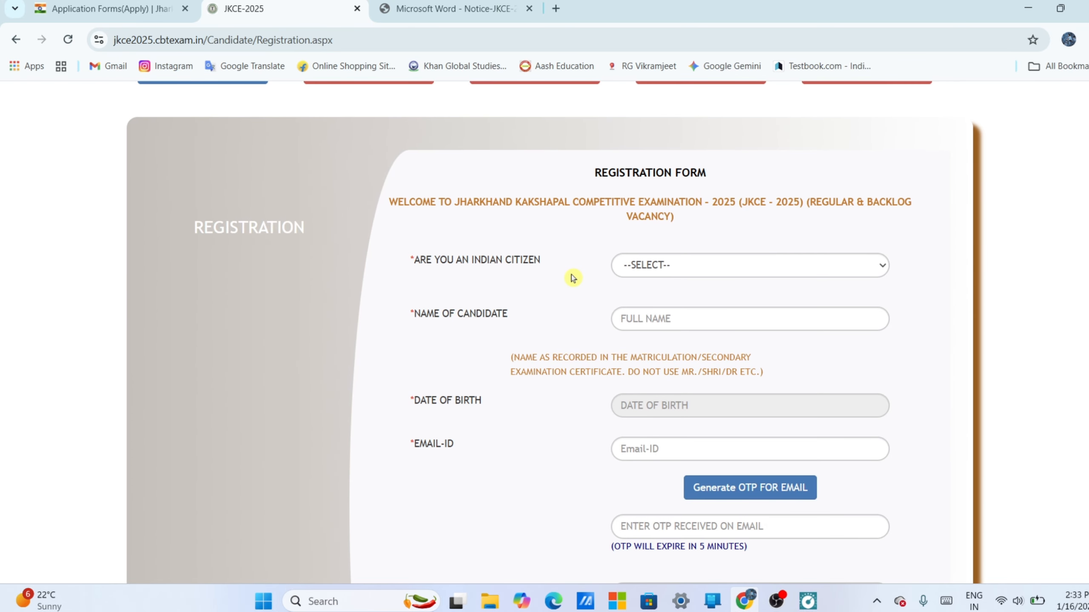
click(665, 264)
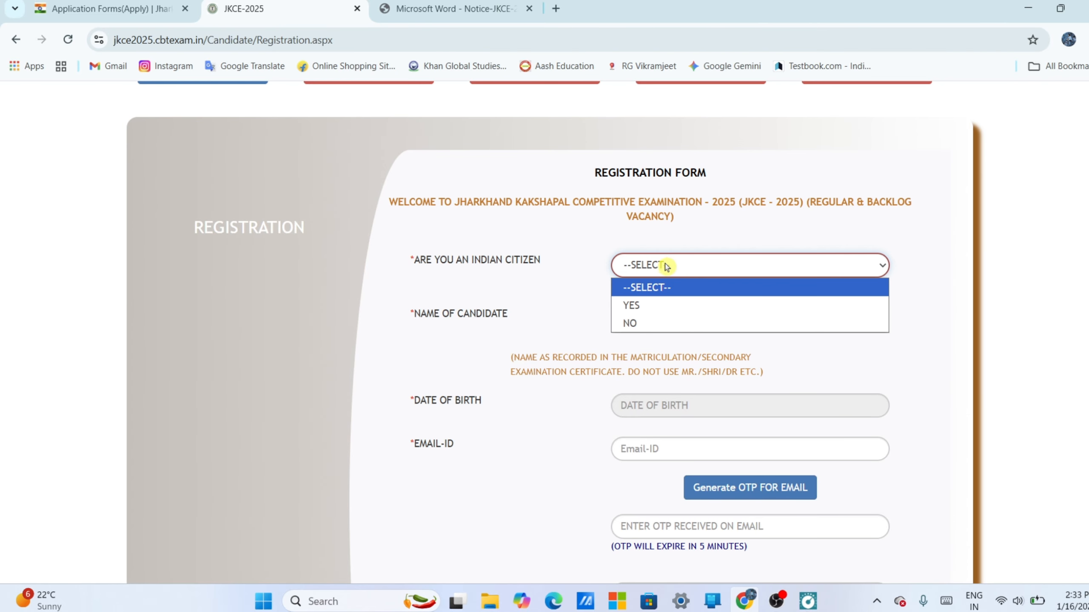
click(668, 305)
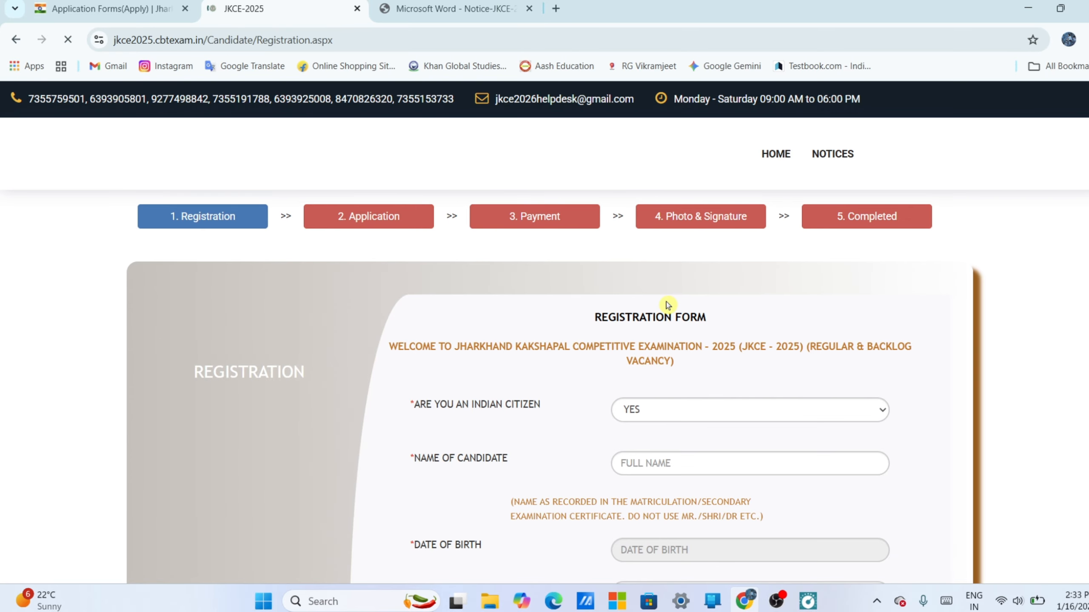
scroll(669, 305, down, 3)
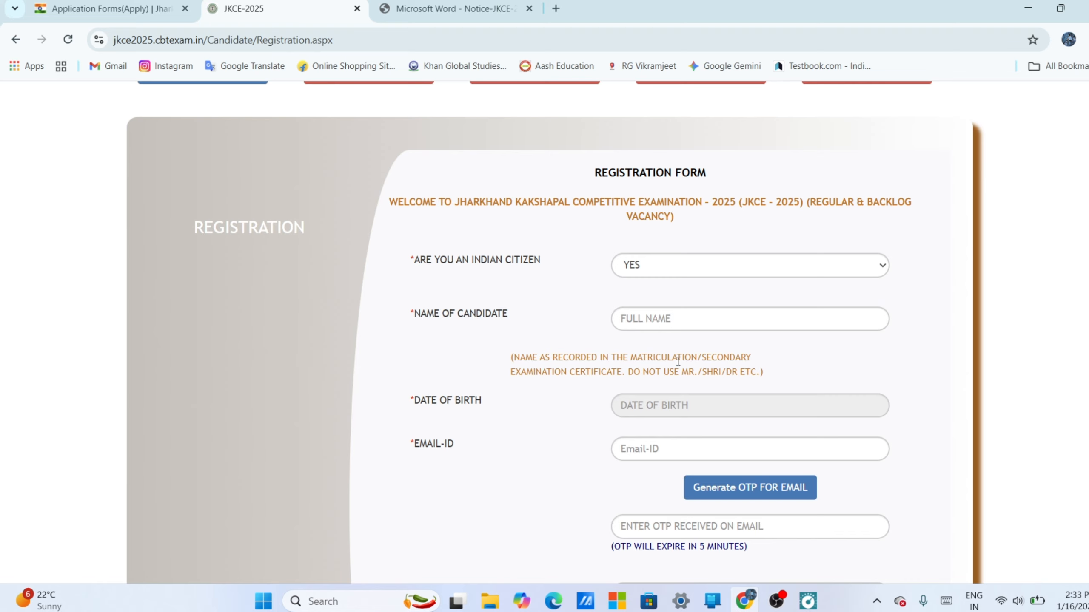
click(667, 320)
- Pick the candidate's date of birth in the registration form's calendar
scroll(583, 322, down, 3)
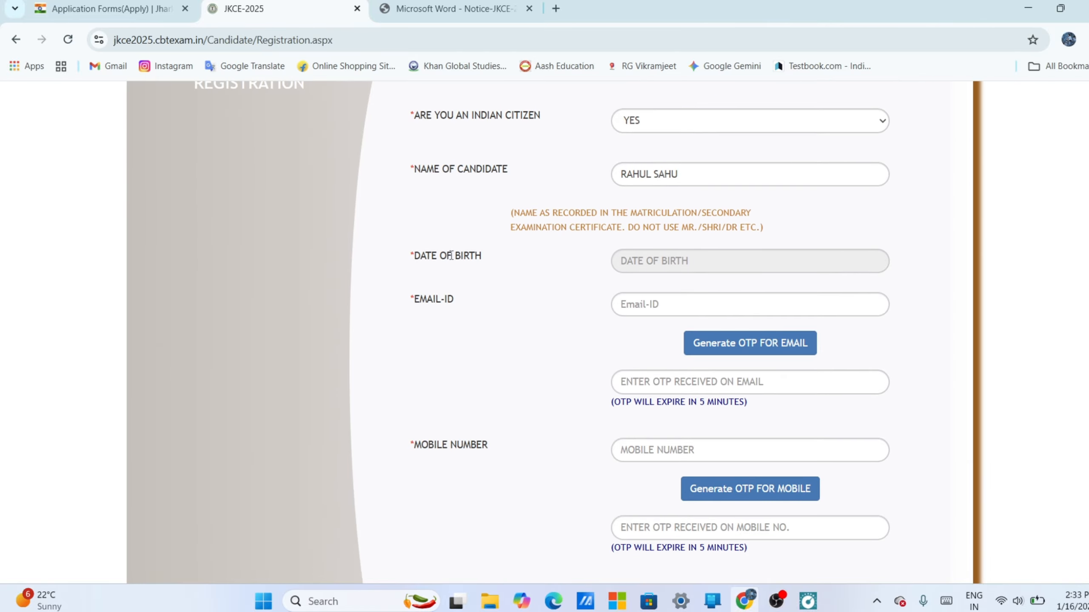
click(659, 260)
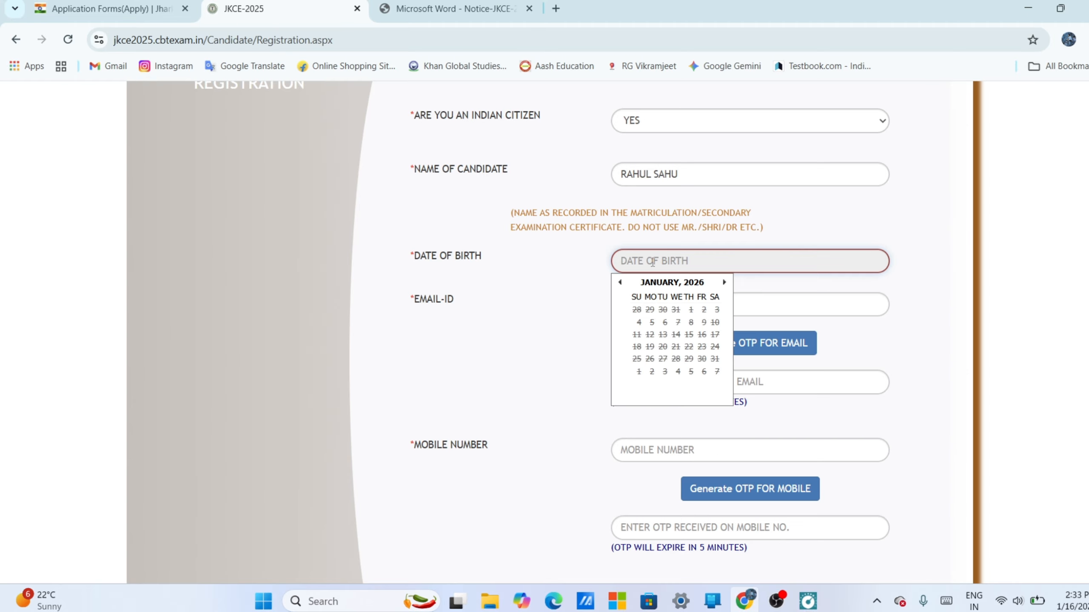
click(681, 283)
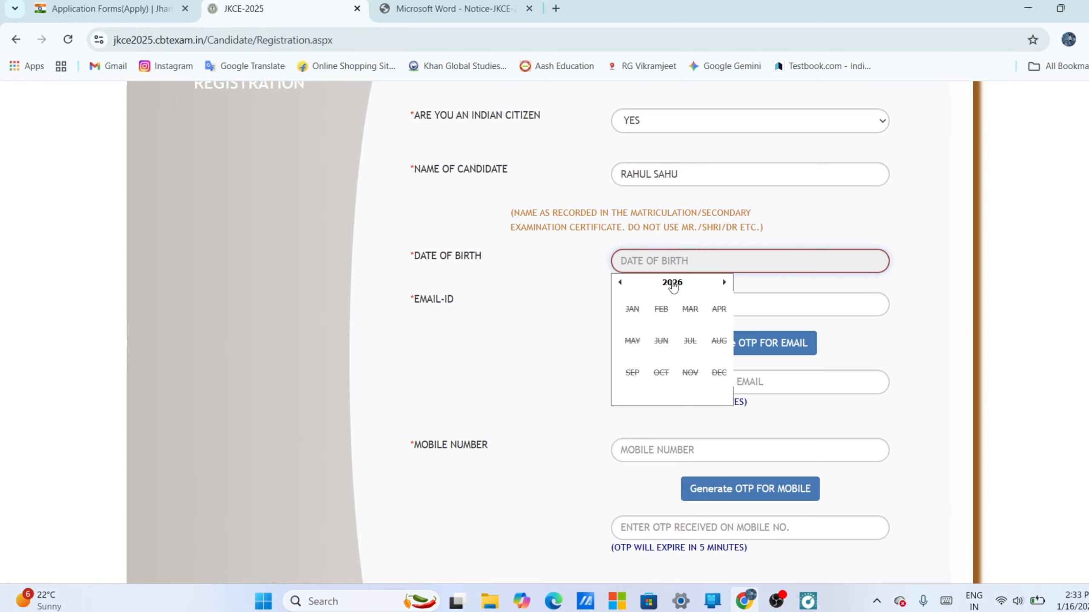
click(671, 283)
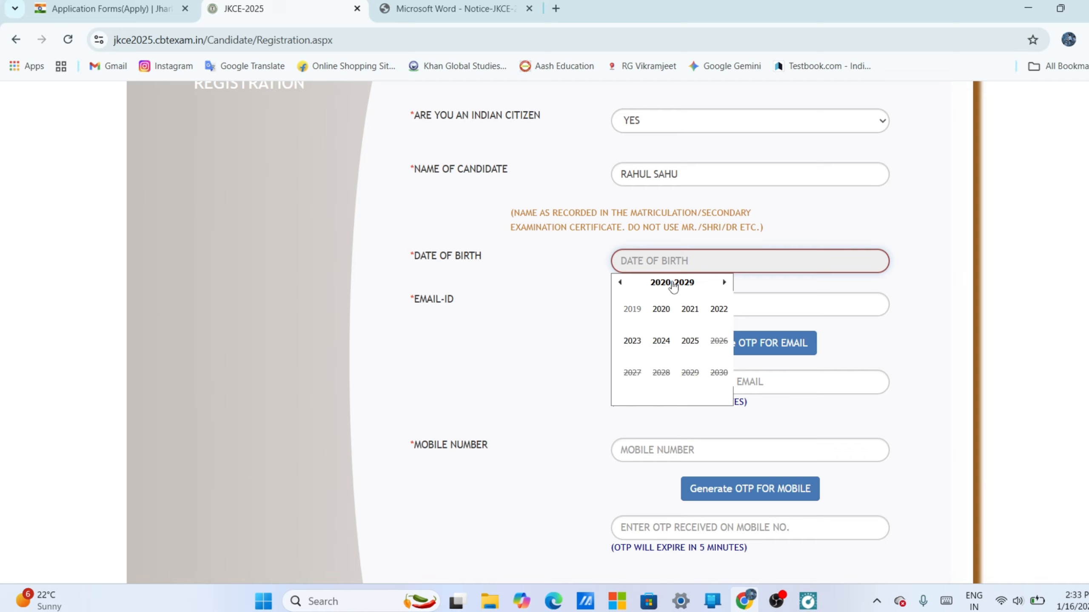
click(620, 285)
click(620, 284)
click(636, 344)
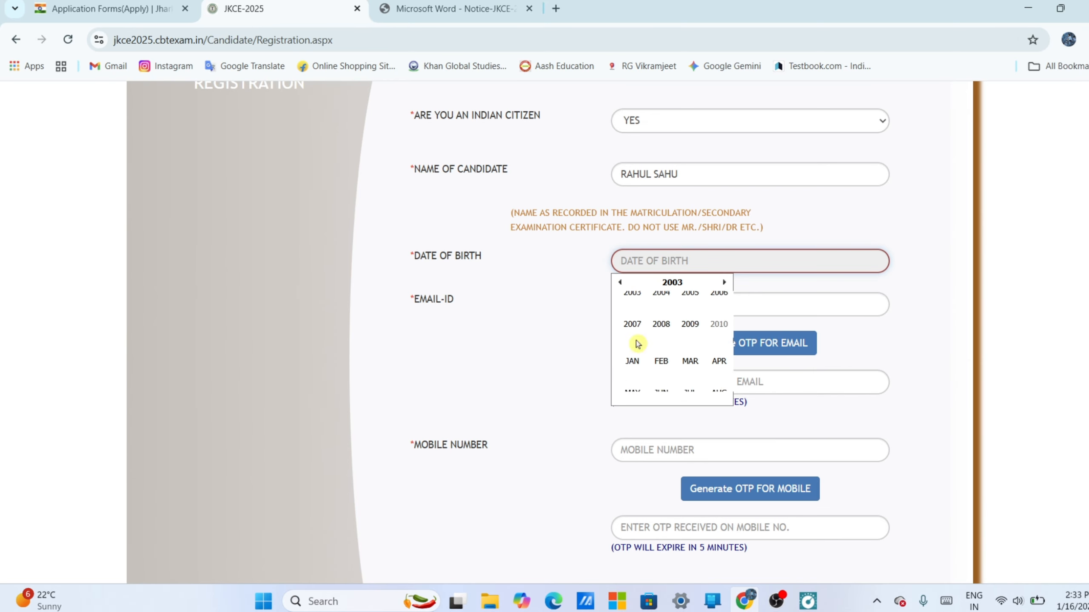
click(629, 311)
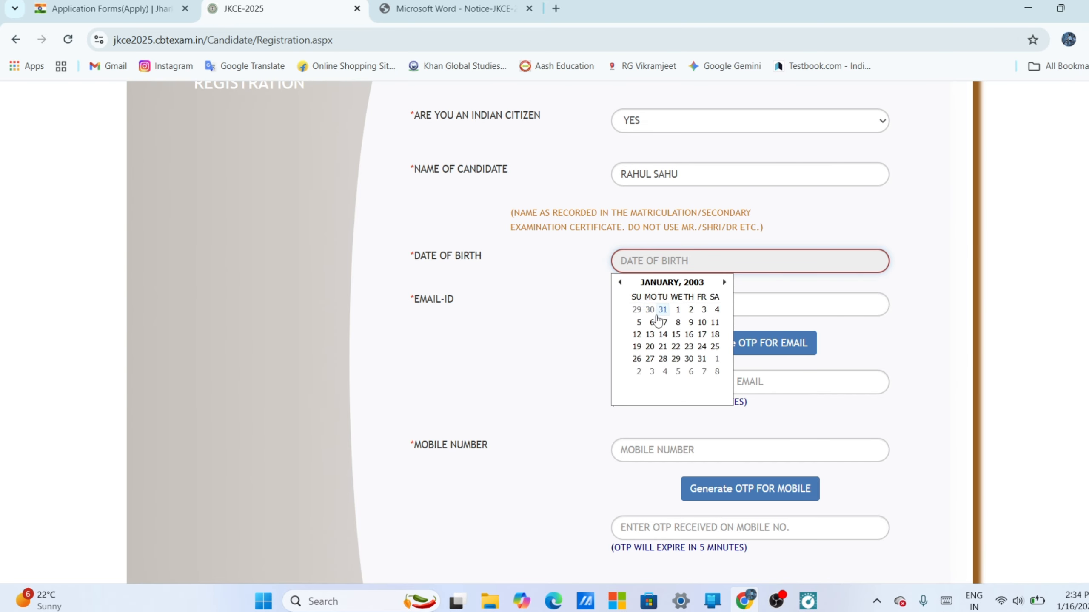
click(678, 309)
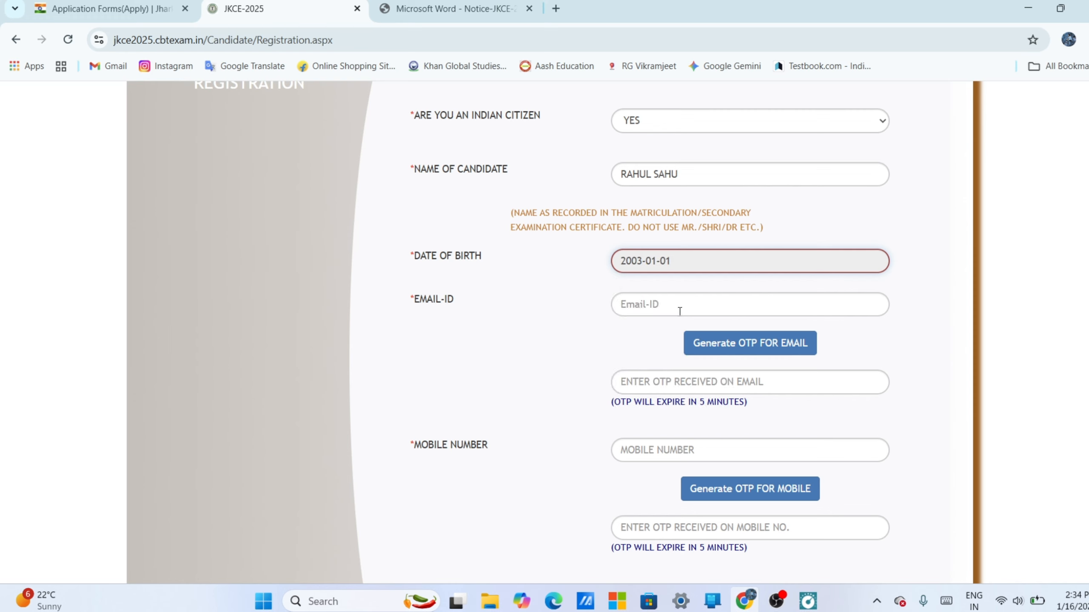
- Enter the candidate's e-mail address and generate the OTP for e-mail verification
click(650, 305)
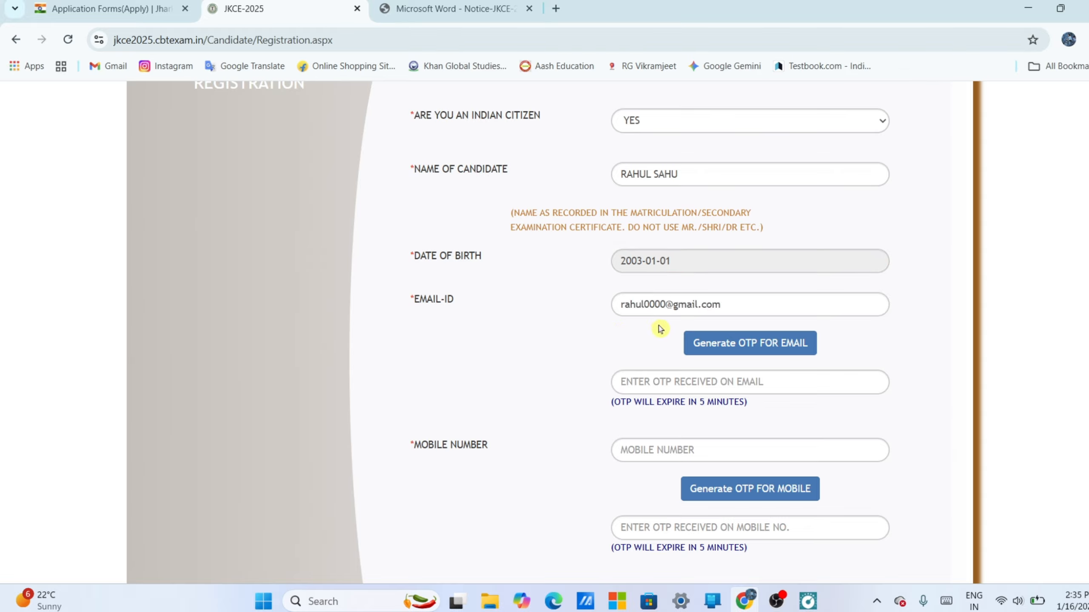
click(734, 352)
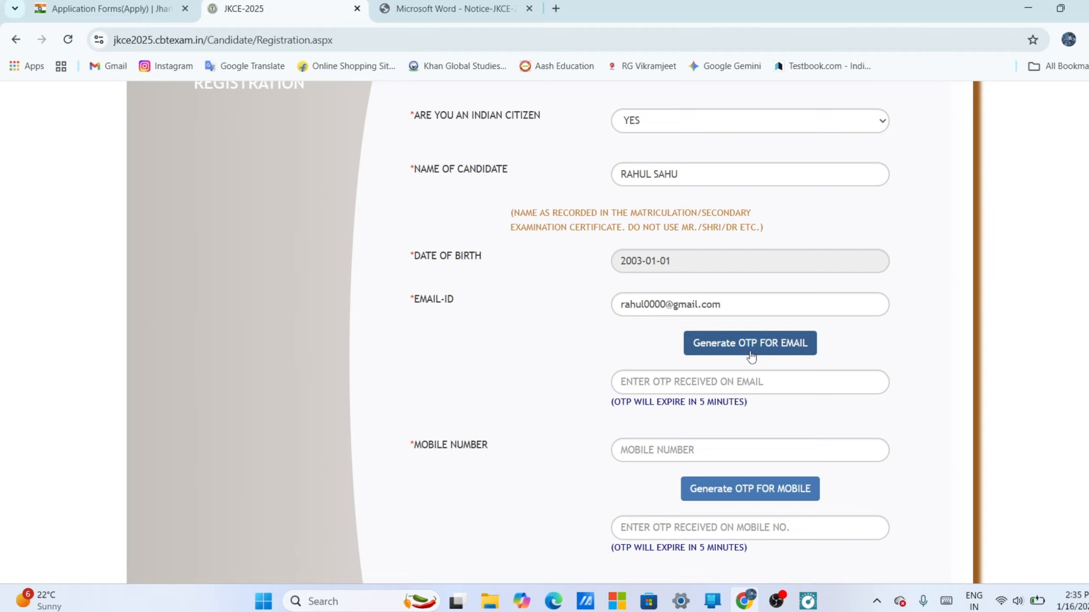
click(771, 354)
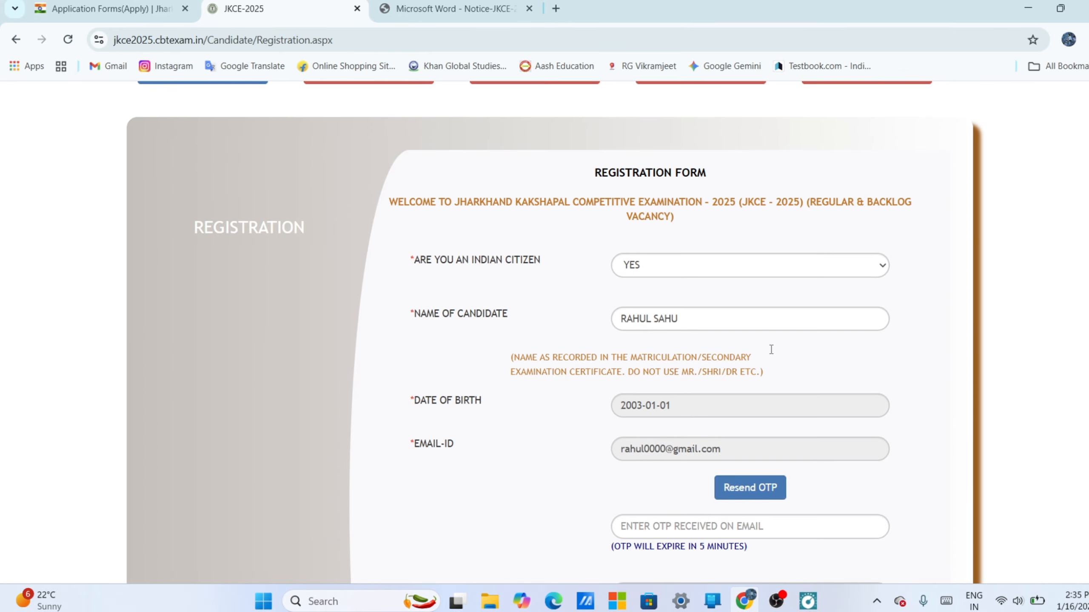
- Open Gmail in a new browser tab and check its Spam folder for the JKCE-2025 registration OTP e-mail
scroll(772, 354, down, 3)
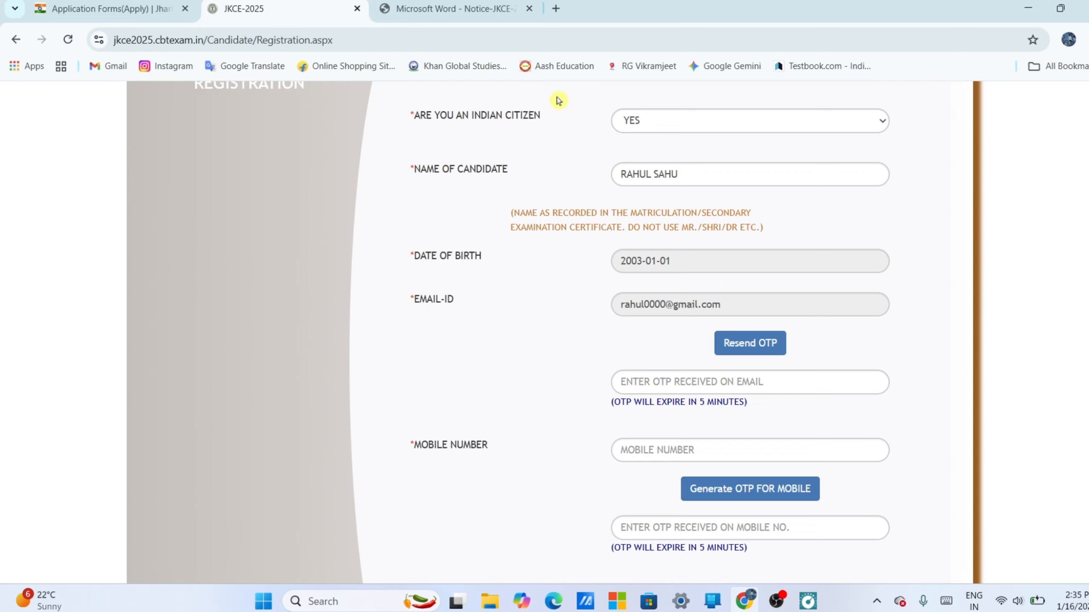
click(556, 8)
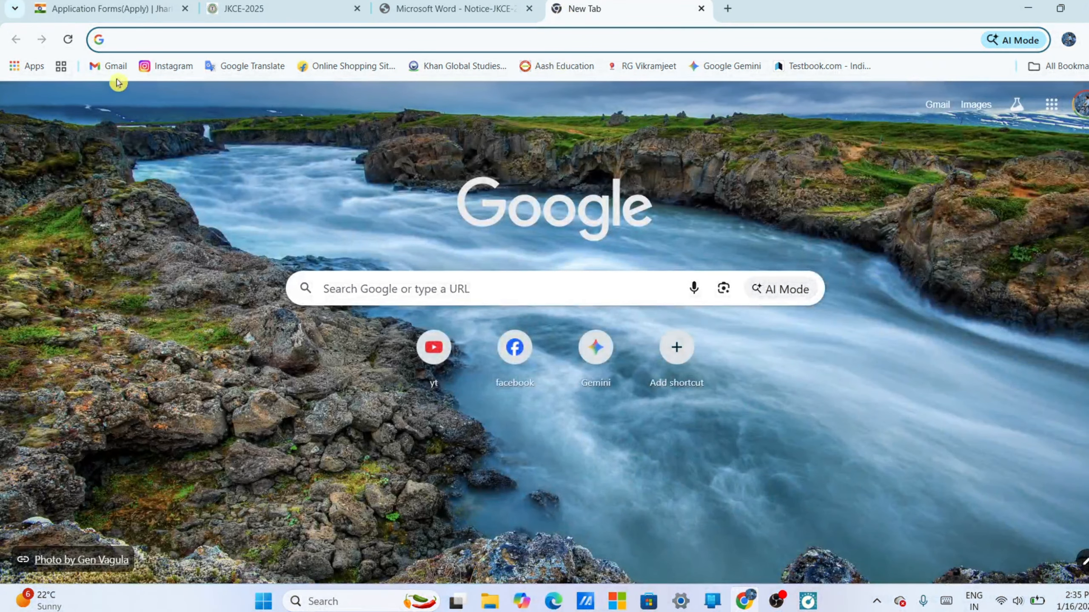
click(115, 67)
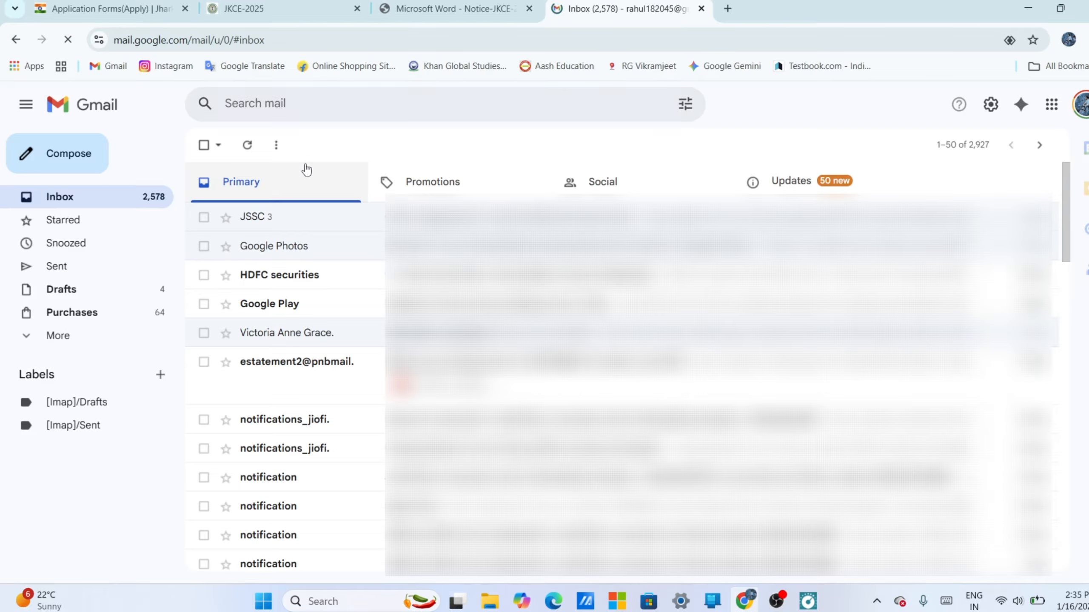
click(22, 104)
click(22, 104)
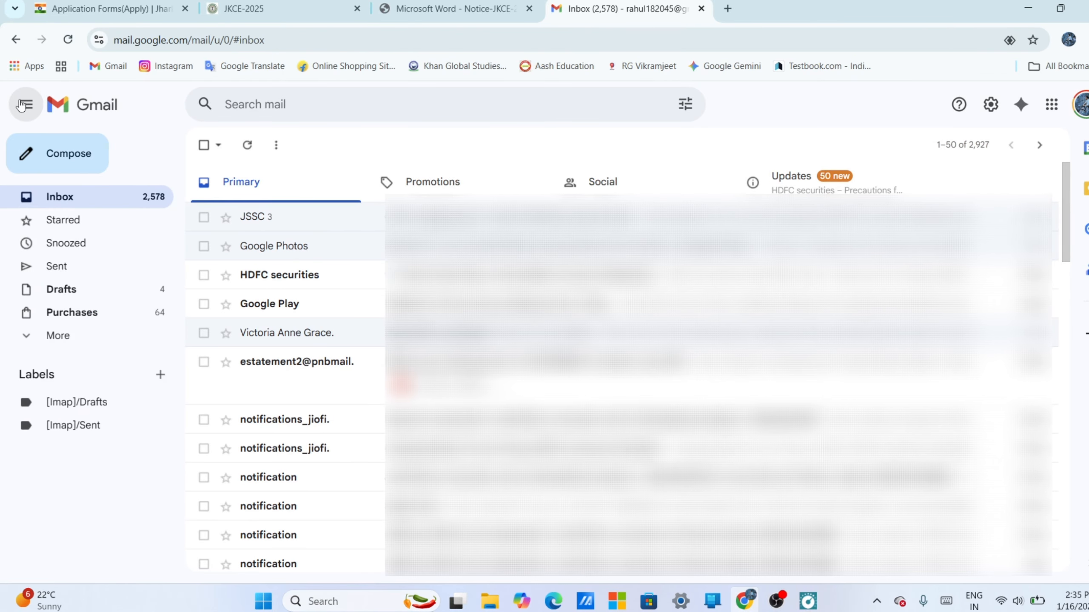
click(72, 343)
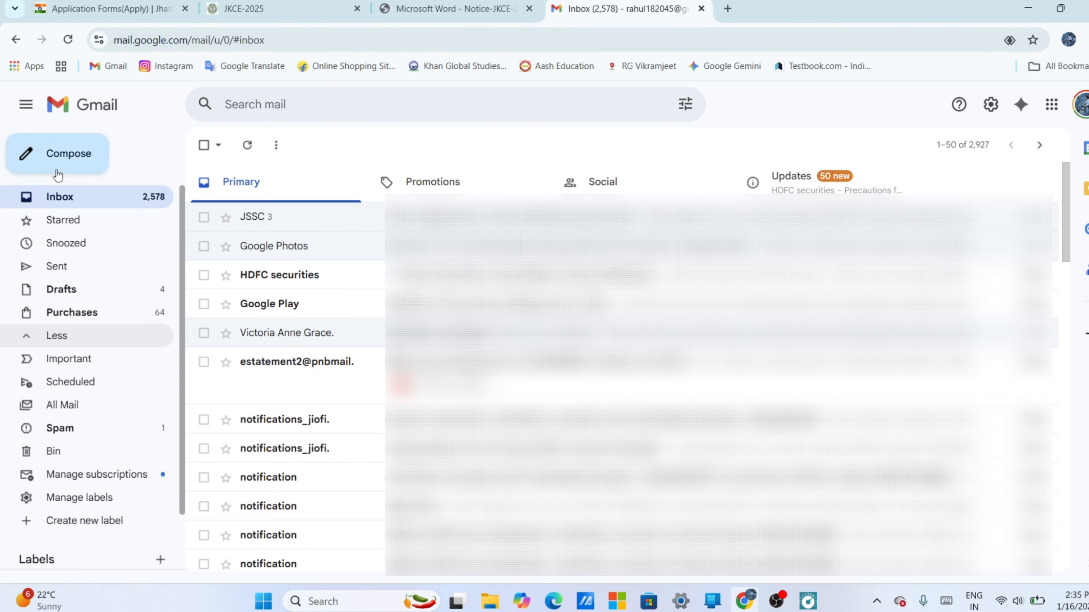
click(69, 429)
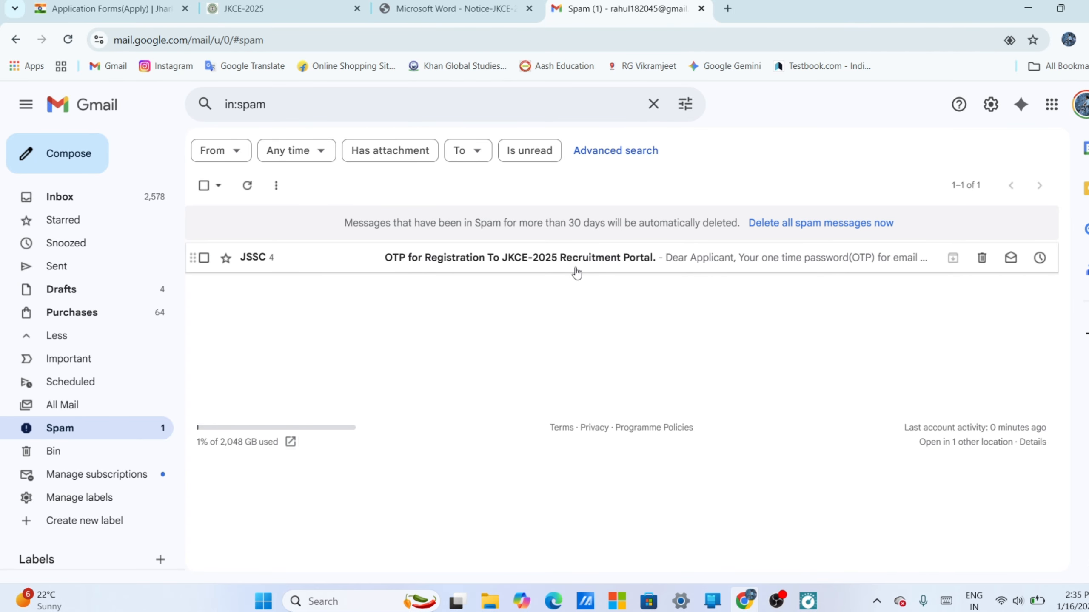
- Return to the JKCE-2025 registration form and review its mobile number, OTP and captcha fields
key(ctrl+2)
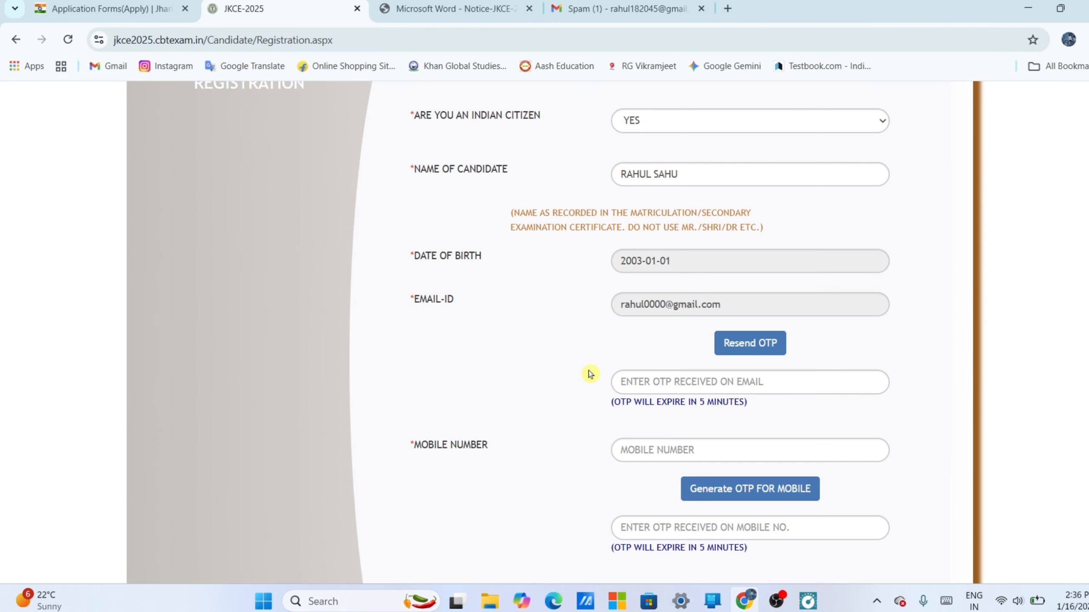
scroll(696, 352, down, 2)
scroll(694, 364, down, 1)
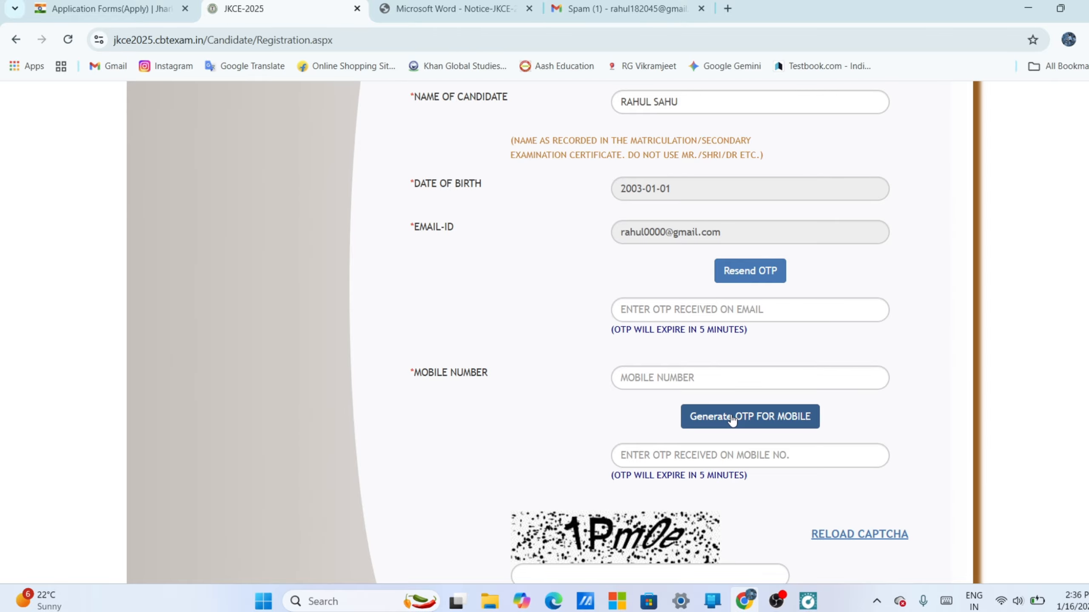
scroll(731, 420, down, 3)
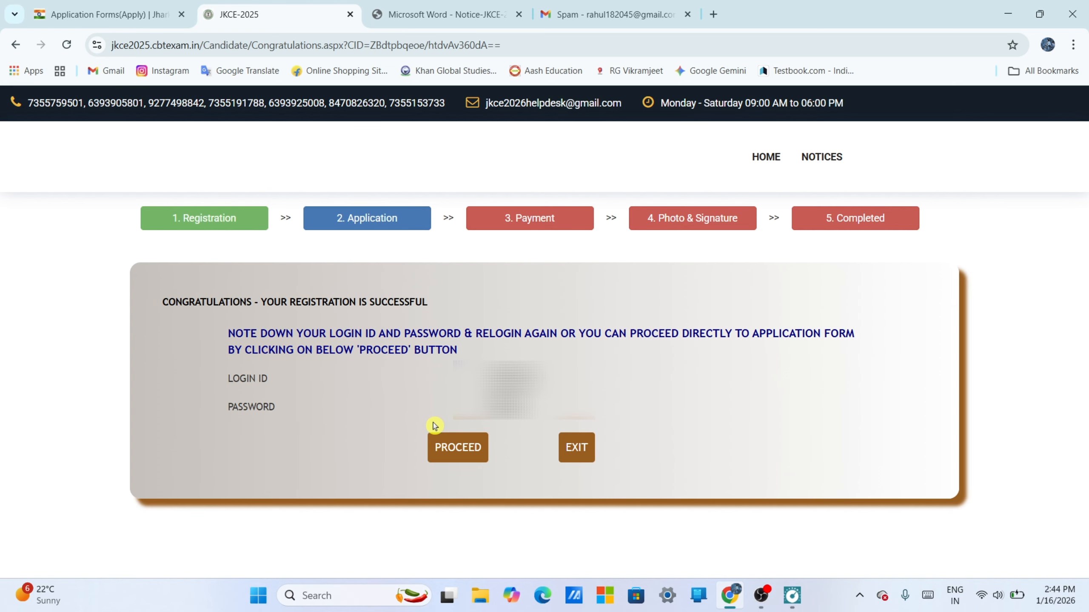
- Proceed to the application form and set local resident of Jharkhand to YES
click(458, 449)
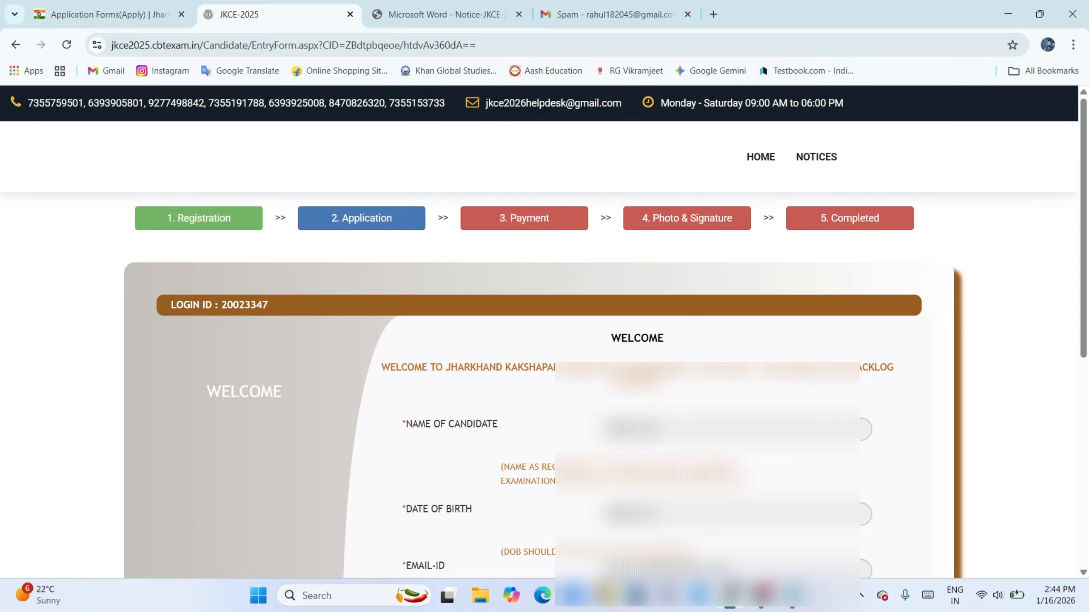
scroll(554, 394, down, 2)
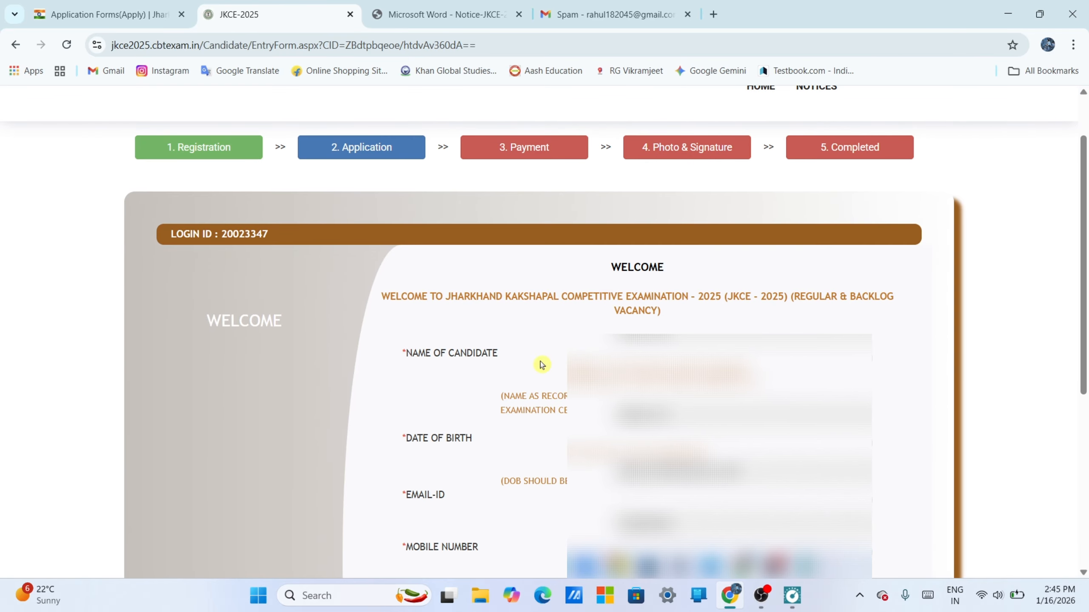
scroll(493, 429, down, 4)
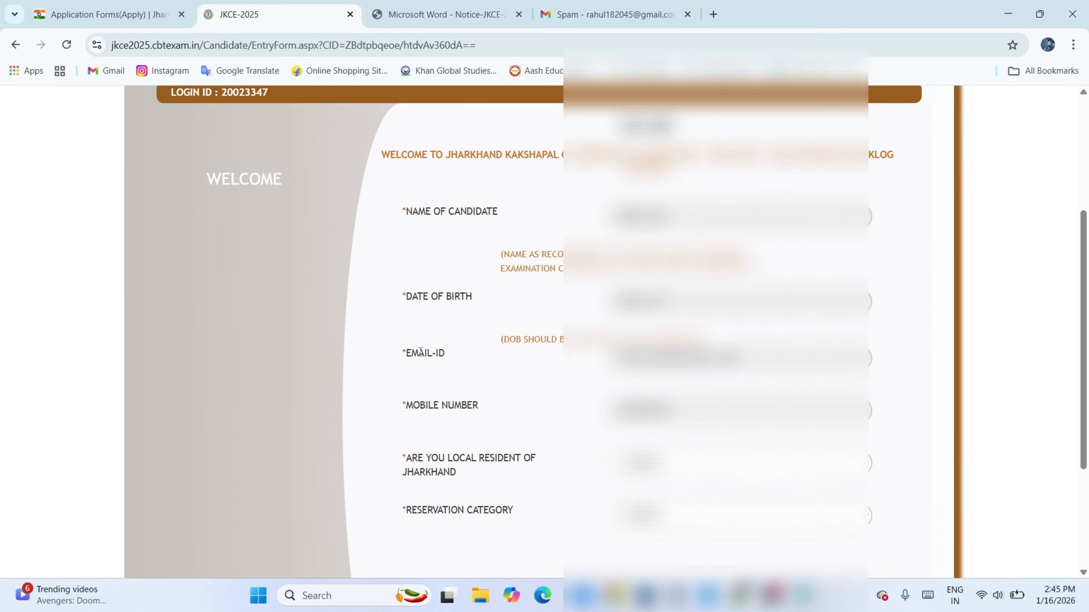
scroll(514, 406, down, 4)
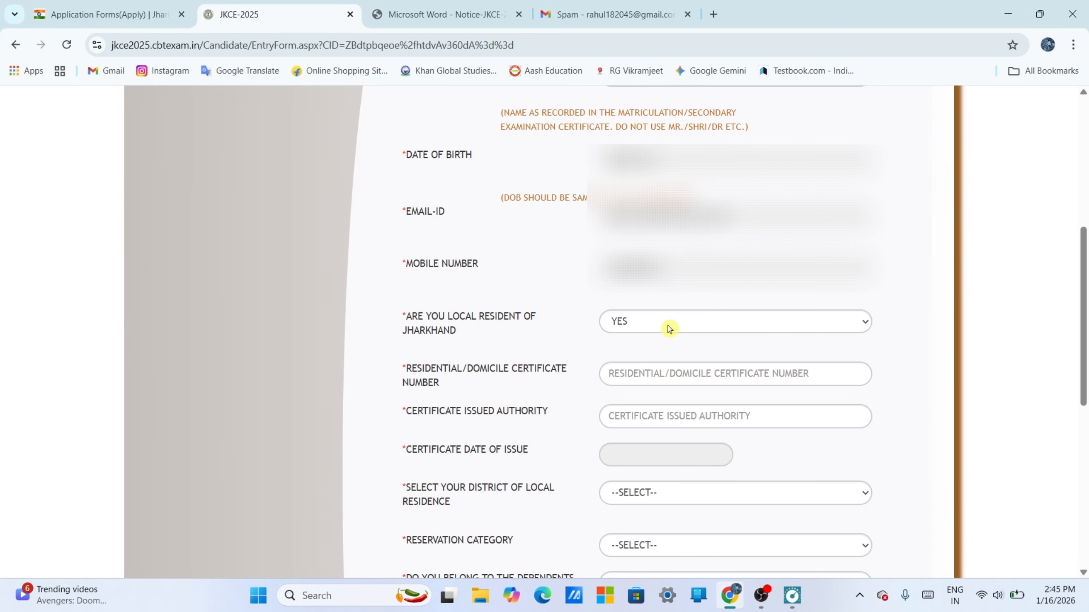
- Enter the residential/domicile certificate number and give CIRCLE OFFICER as its issuing authority
scroll(670, 329, down, 5)
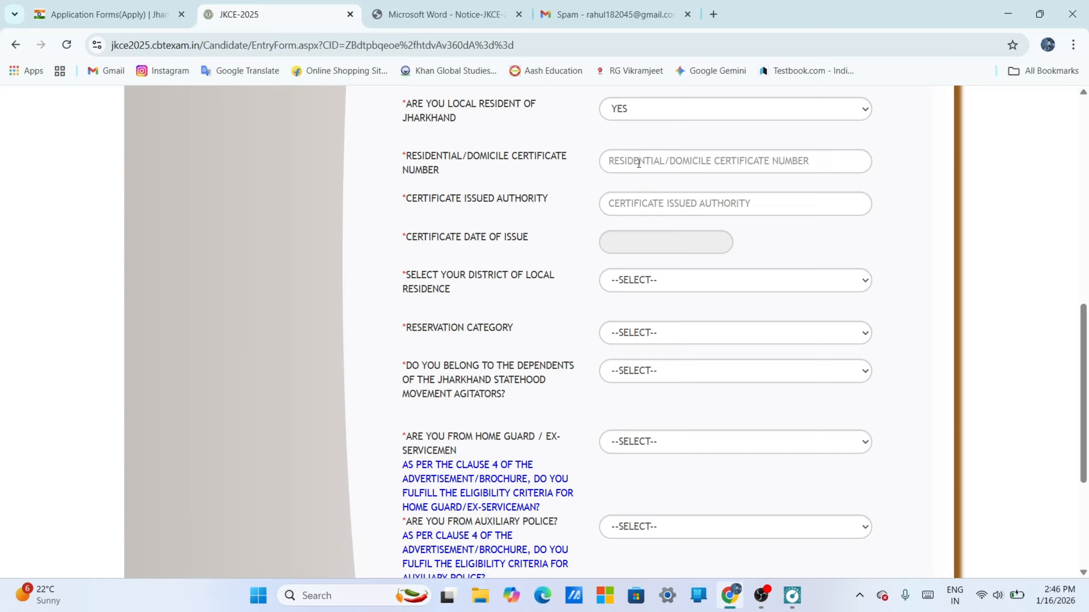
click(653, 163)
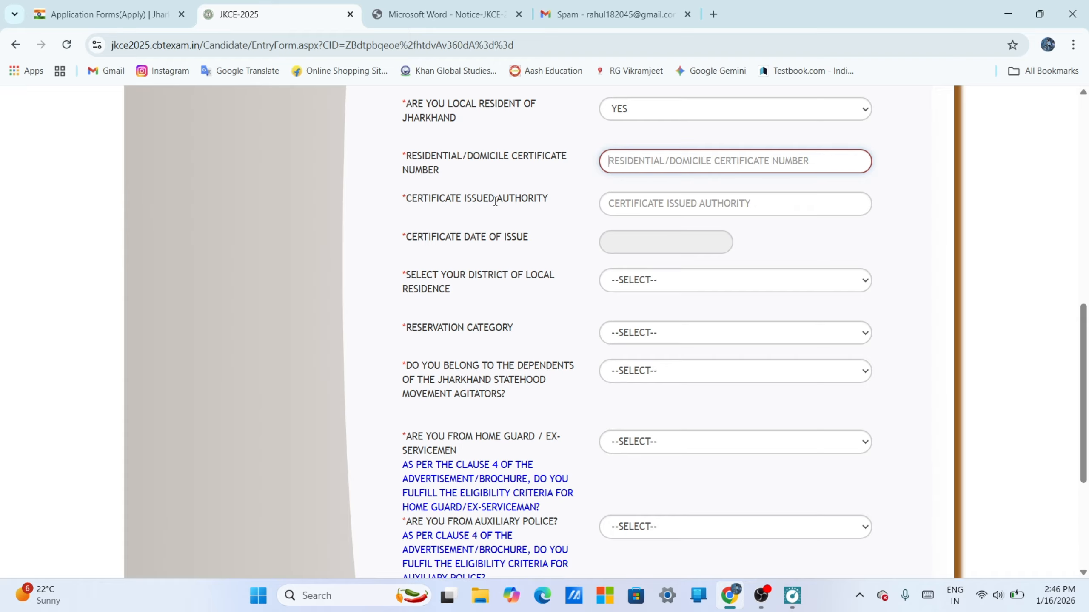
click(633, 205)
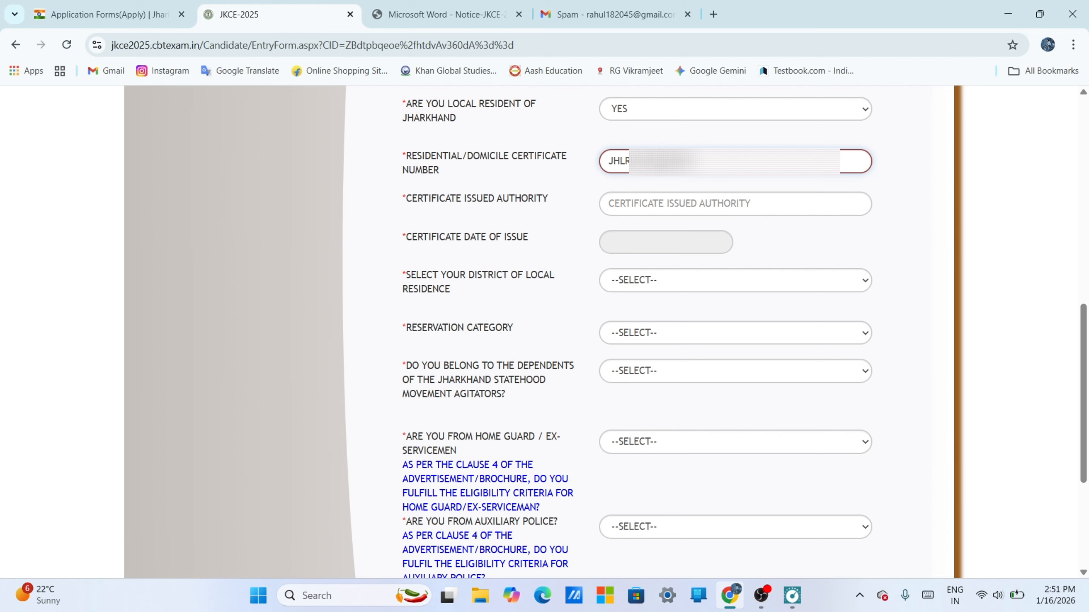
click(660, 201)
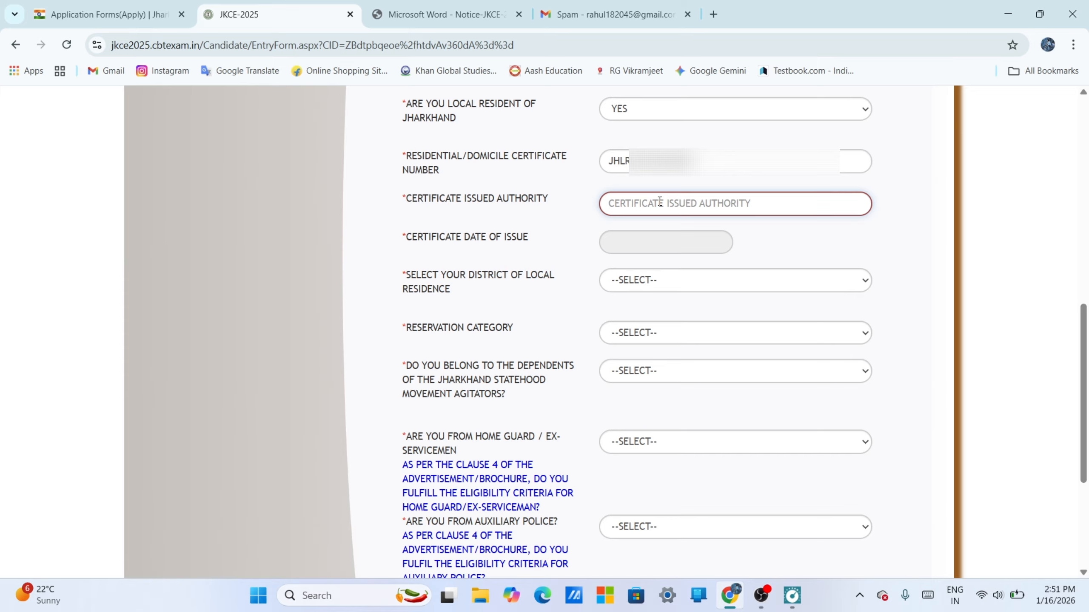
text(CIRCLE OFFICER)
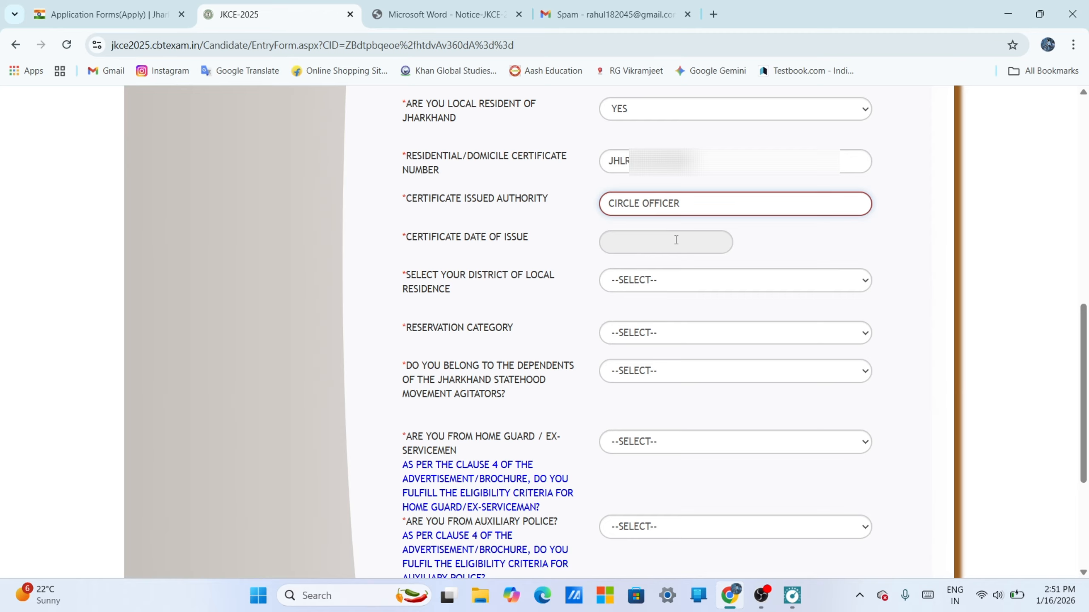
- Set the residential certificate's date of issue to 2023-08-23
click(631, 245)
click(679, 265)
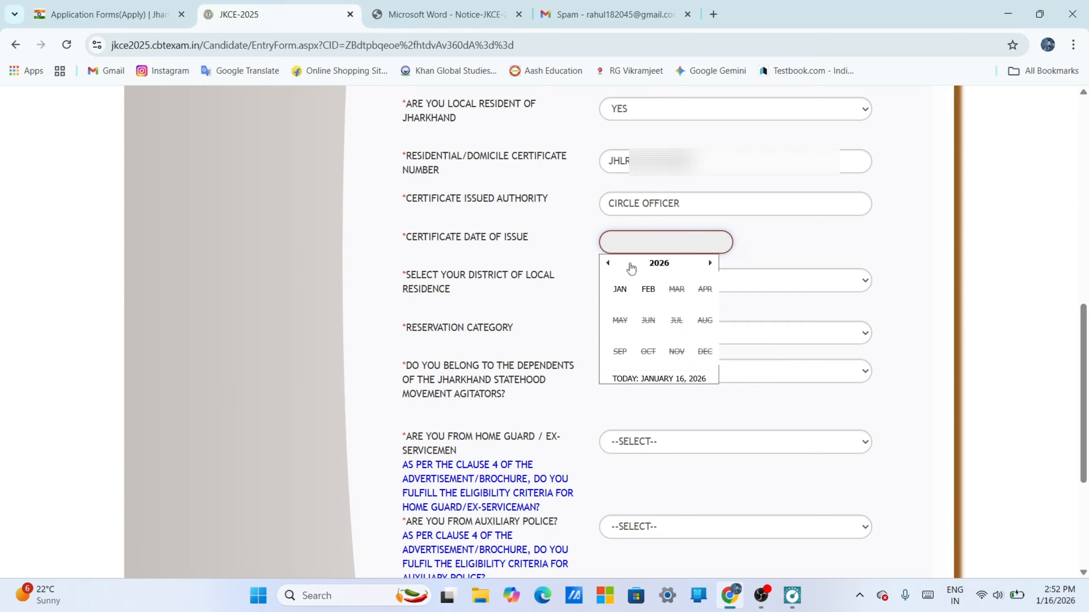
click(608, 263)
click(608, 263)
click(608, 263)
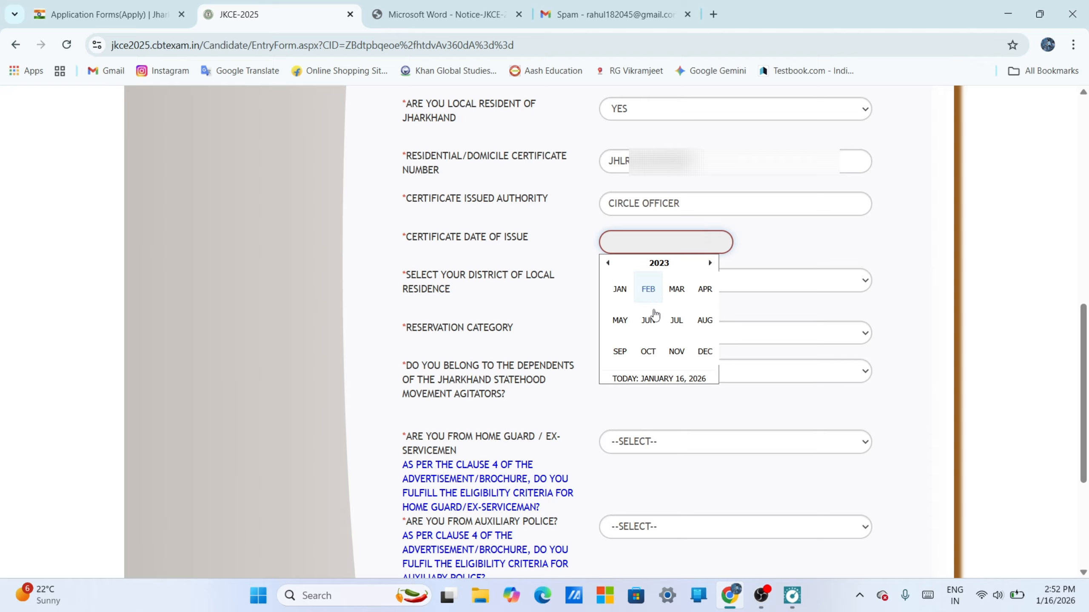
click(705, 320)
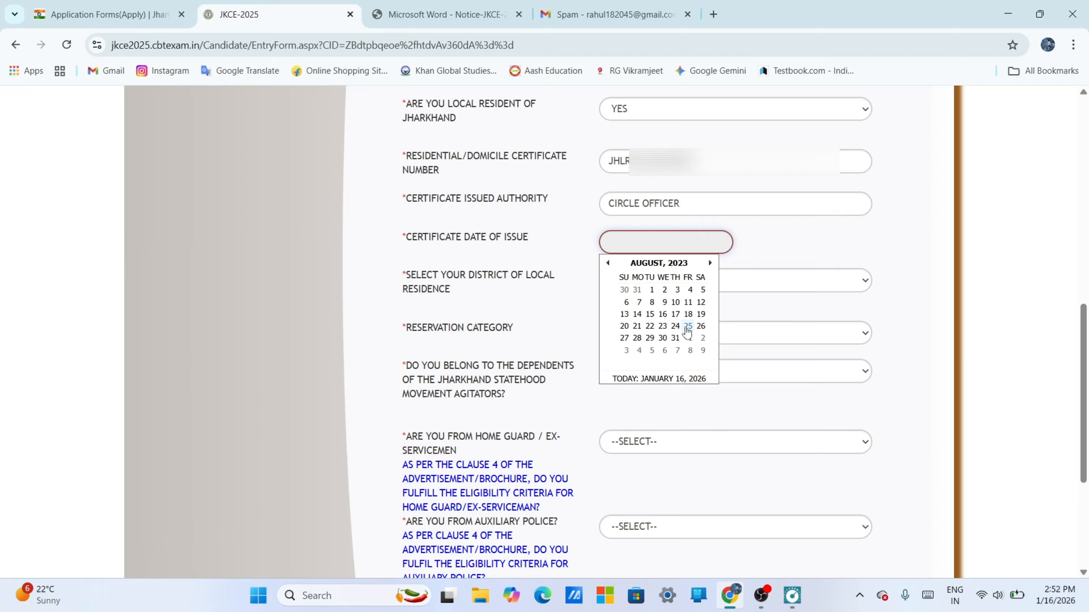
click(663, 326)
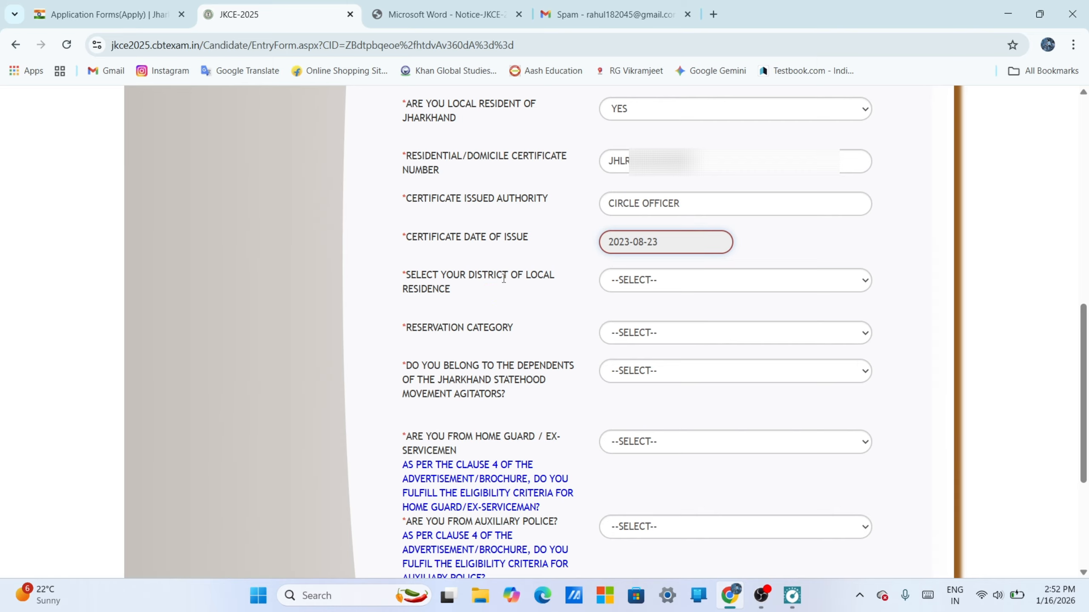
- Choose GARHWA as the district of local residence and BC-2 (BACKWARD CLASS - 2) as the reservation category
click(635, 282)
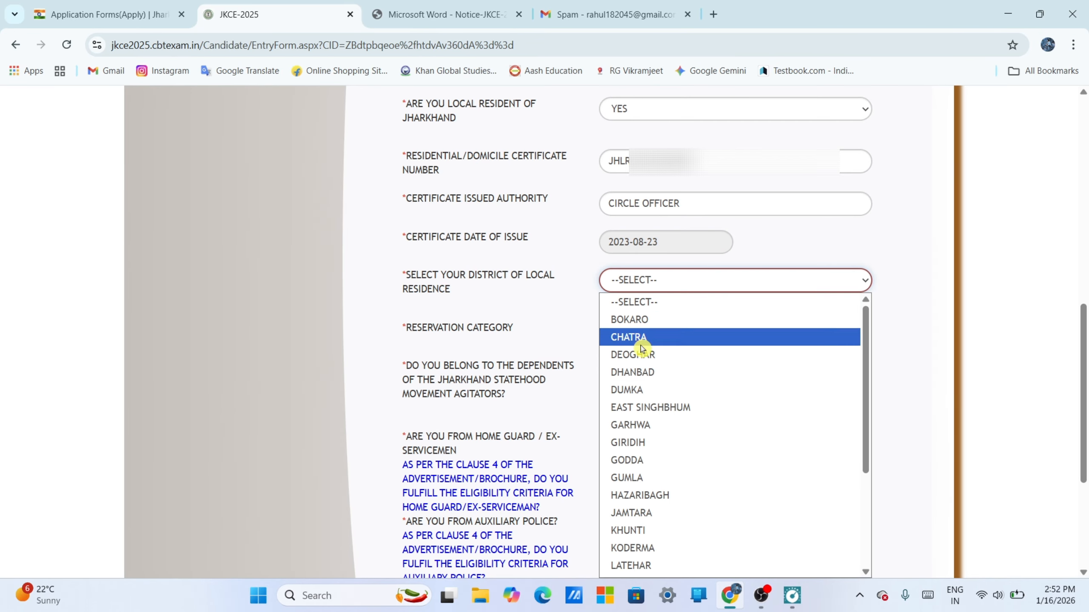
click(651, 427)
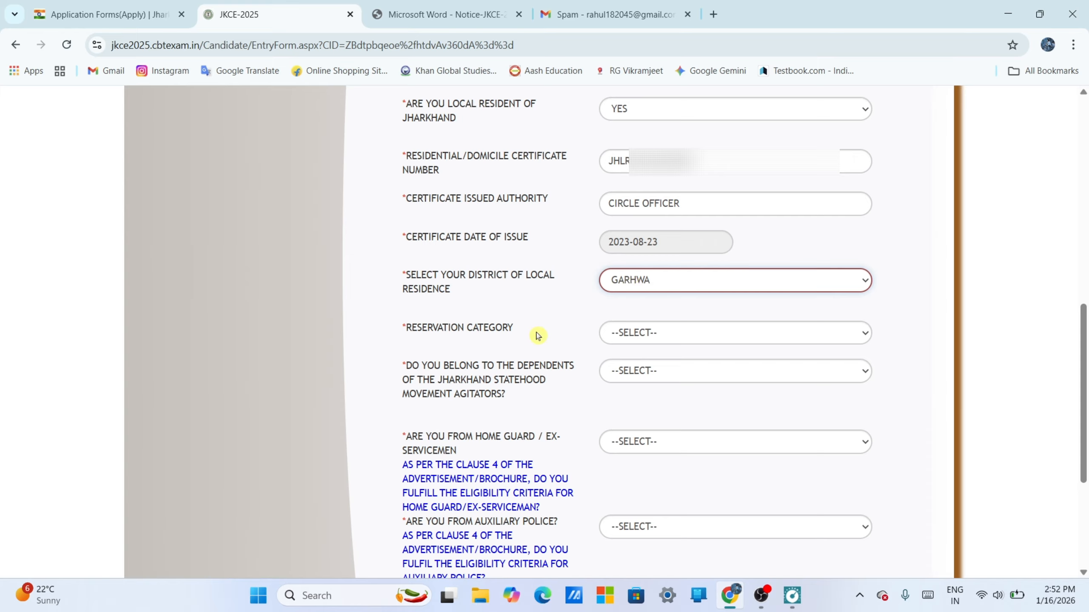
click(627, 334)
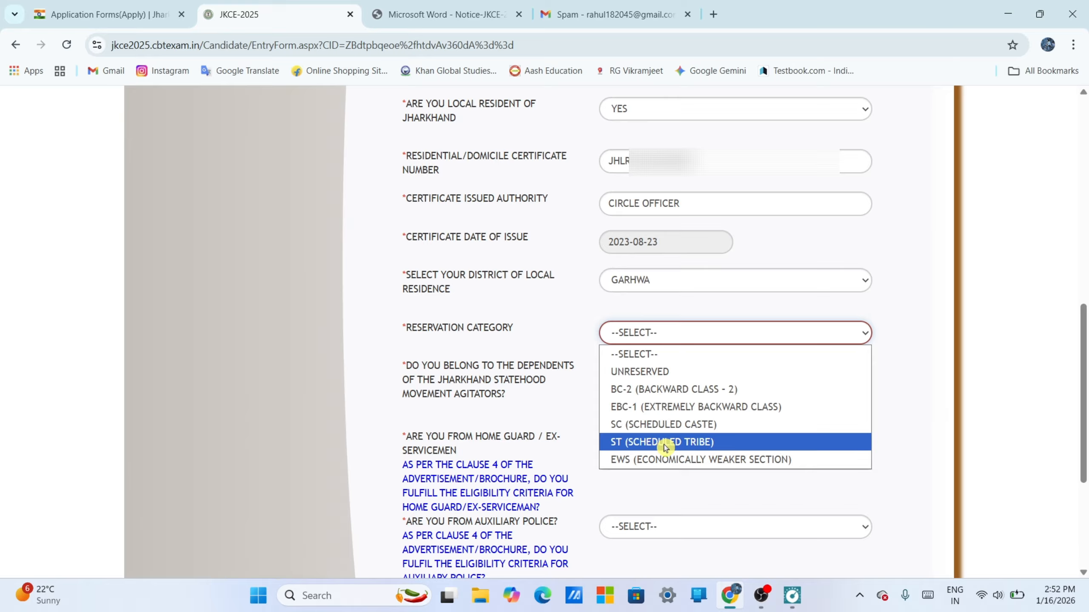
click(671, 392)
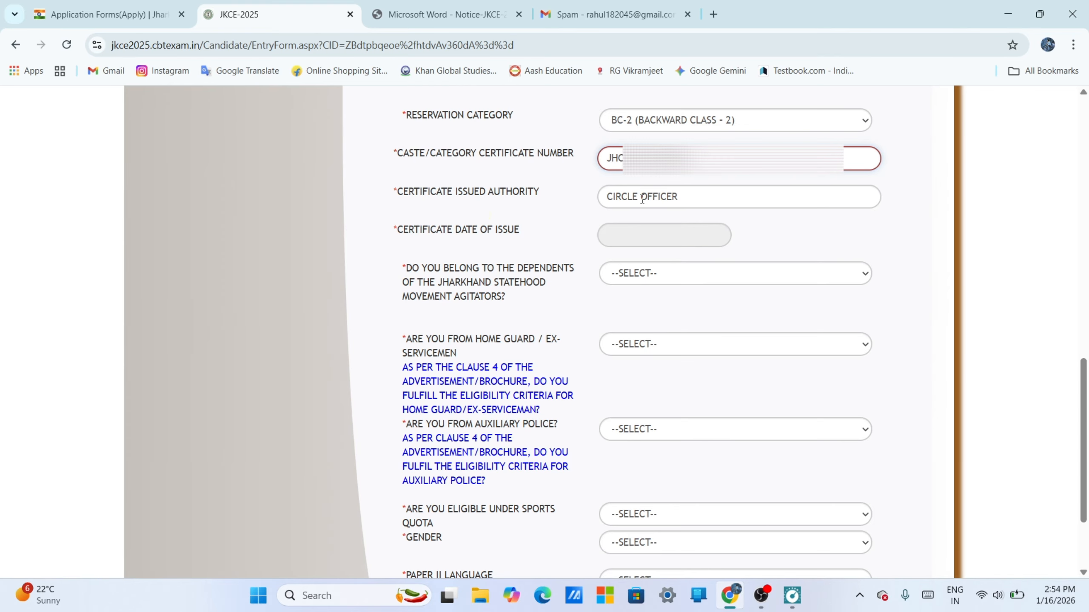
- Set the caste/category certificate's date of issue to 2023-08-17
click(657, 234)
click(644, 259)
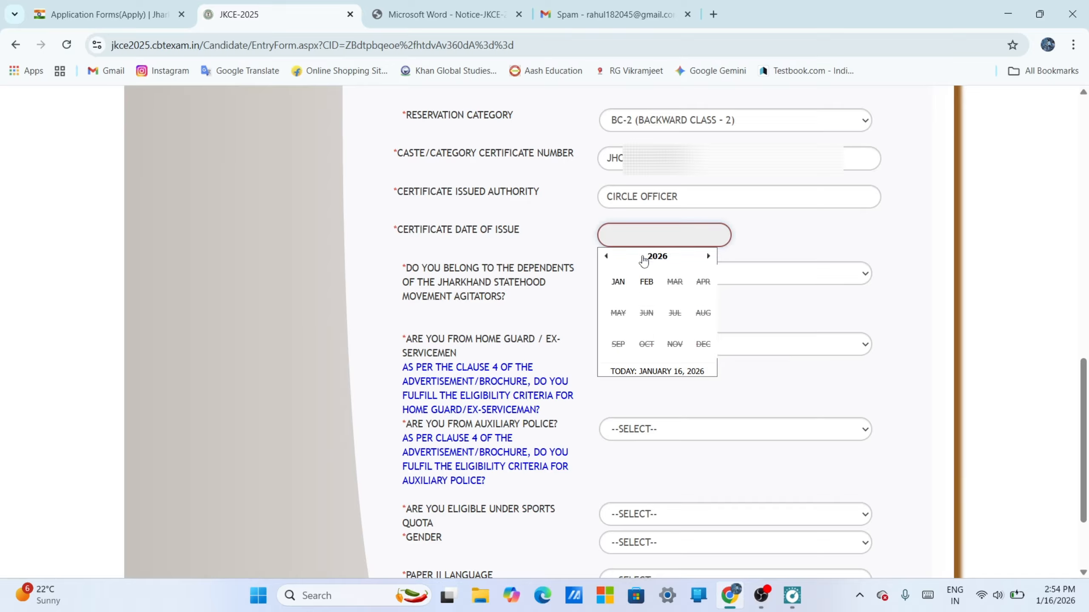
click(606, 257)
click(606, 257)
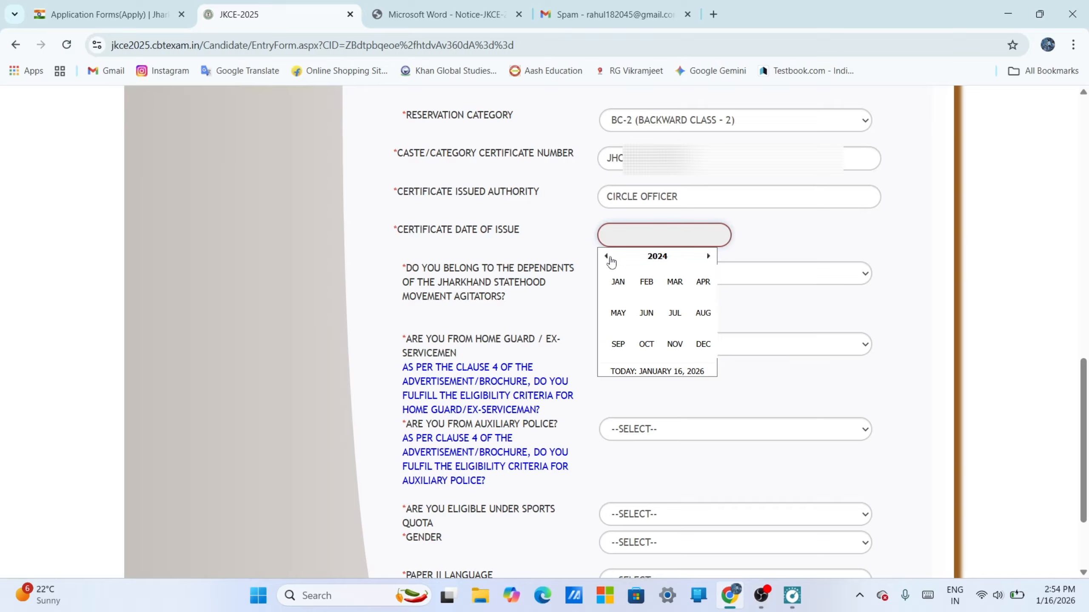
click(607, 257)
click(702, 313)
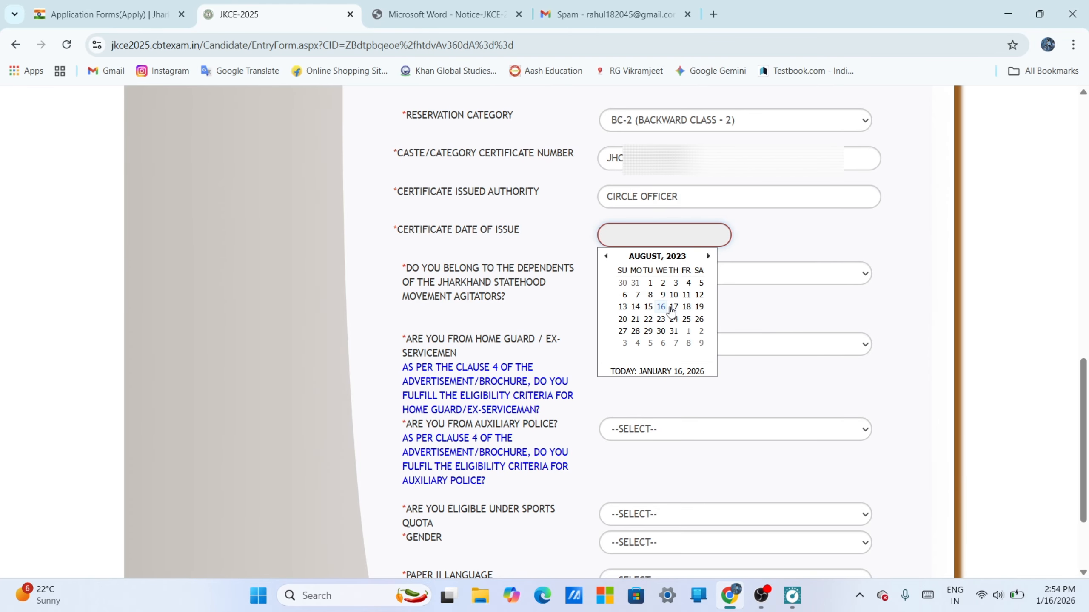
click(673, 308)
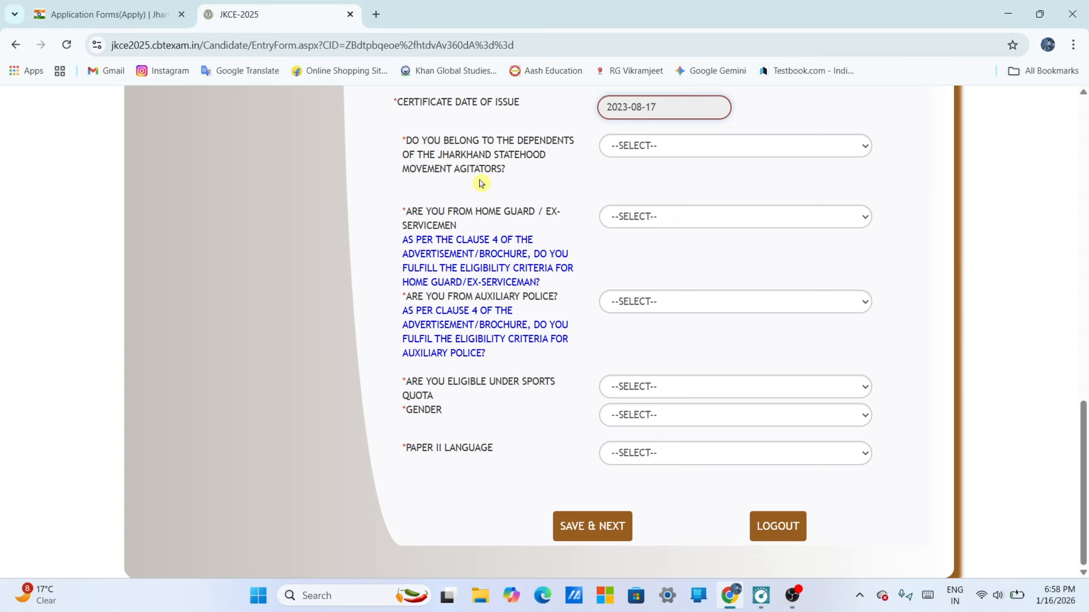
- Answer NO to the statehood movement agitators' dependents, home guard/ex-servicemen and auxiliary police questions
click(639, 146)
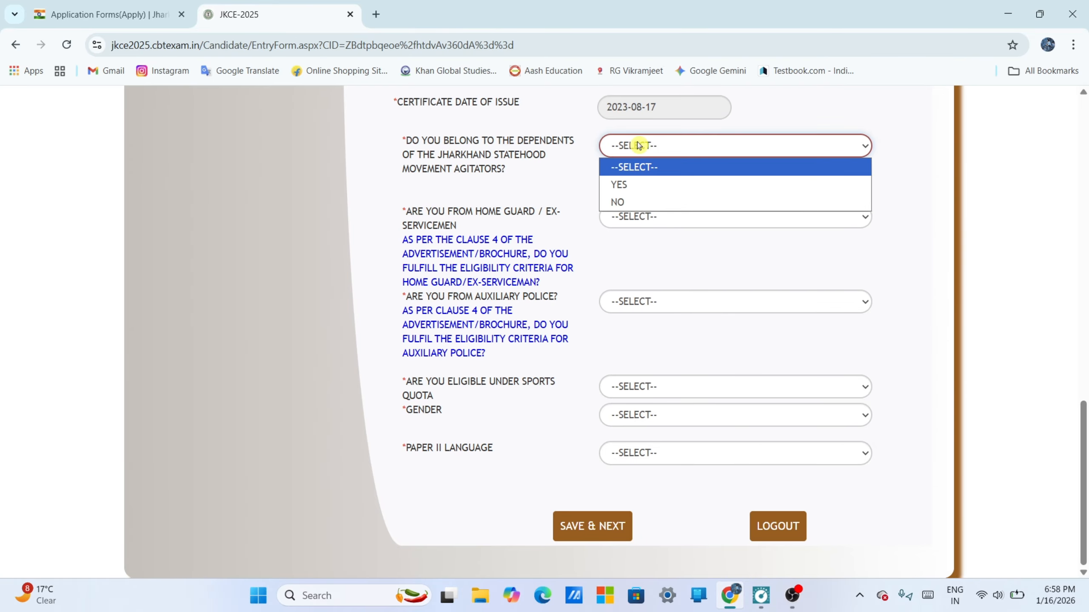
click(636, 200)
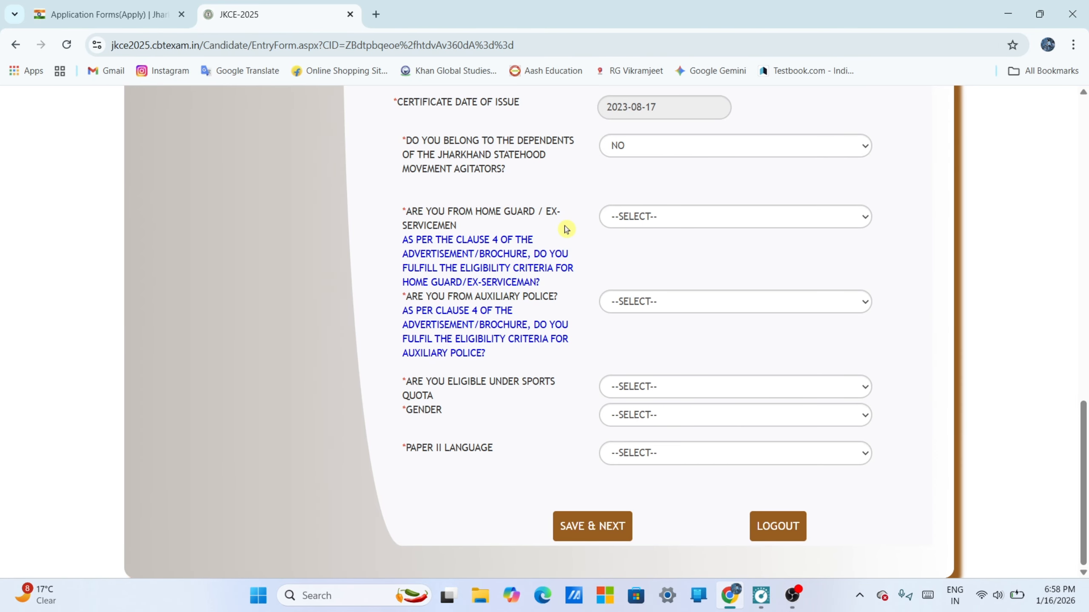
click(628, 224)
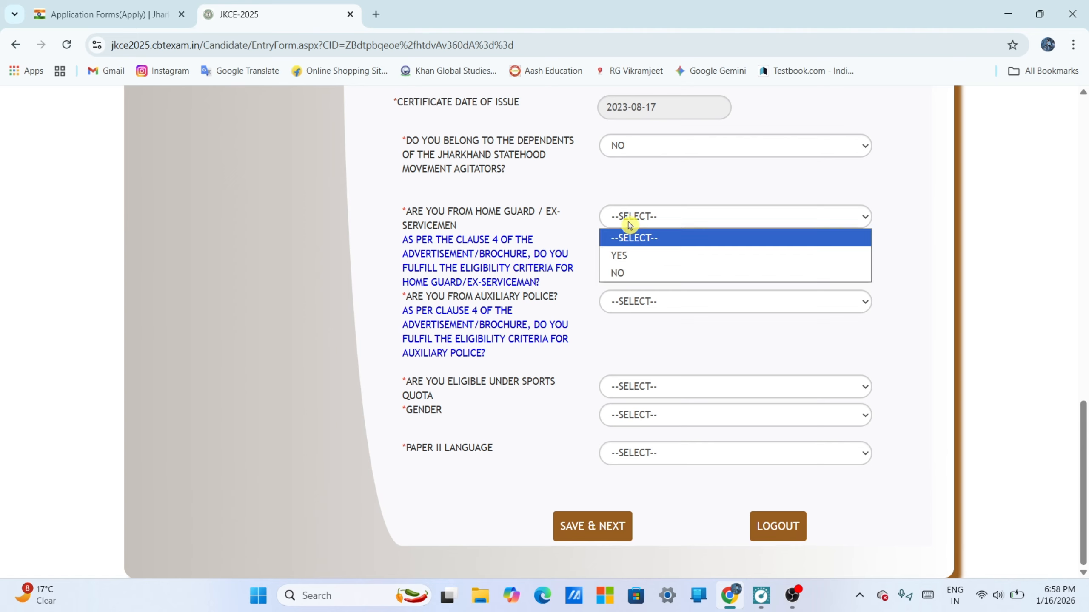
click(636, 272)
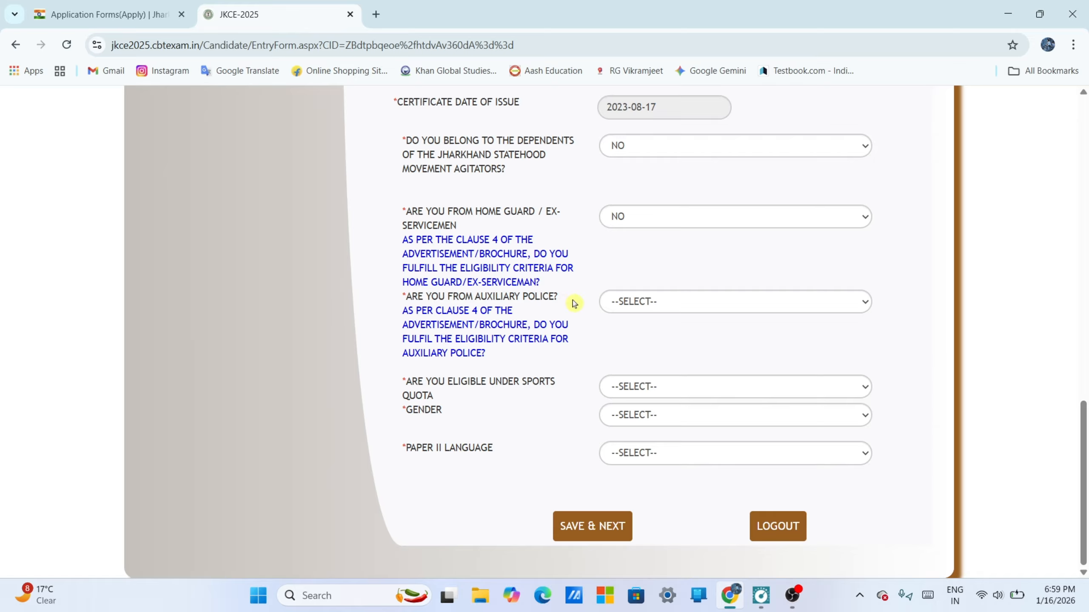
click(664, 305)
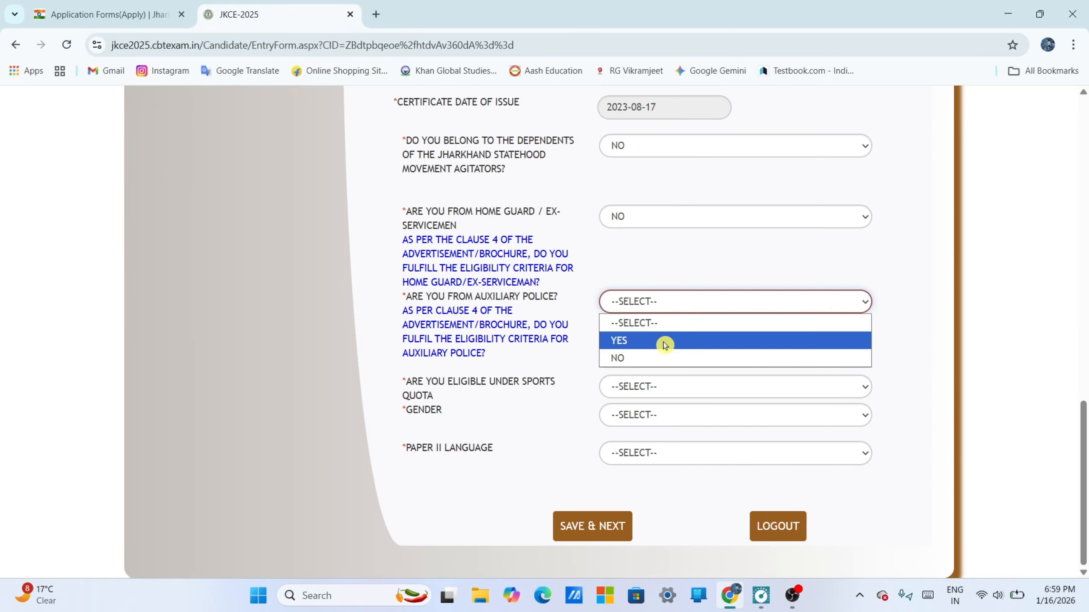
click(647, 357)
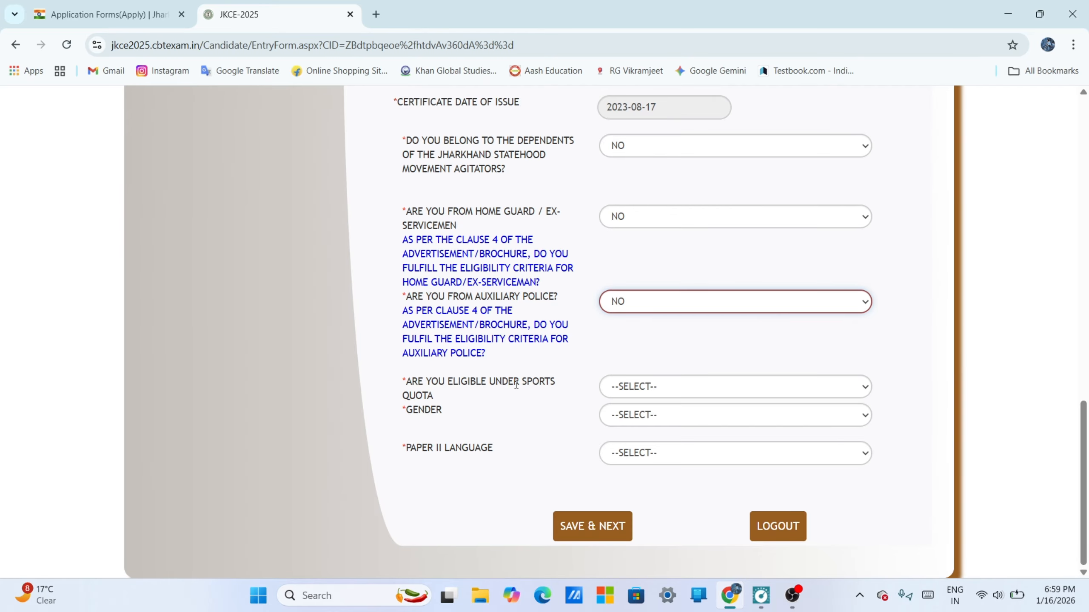
- Answer NO to the sports quota eligibility question and set the gender to MALE
click(659, 394)
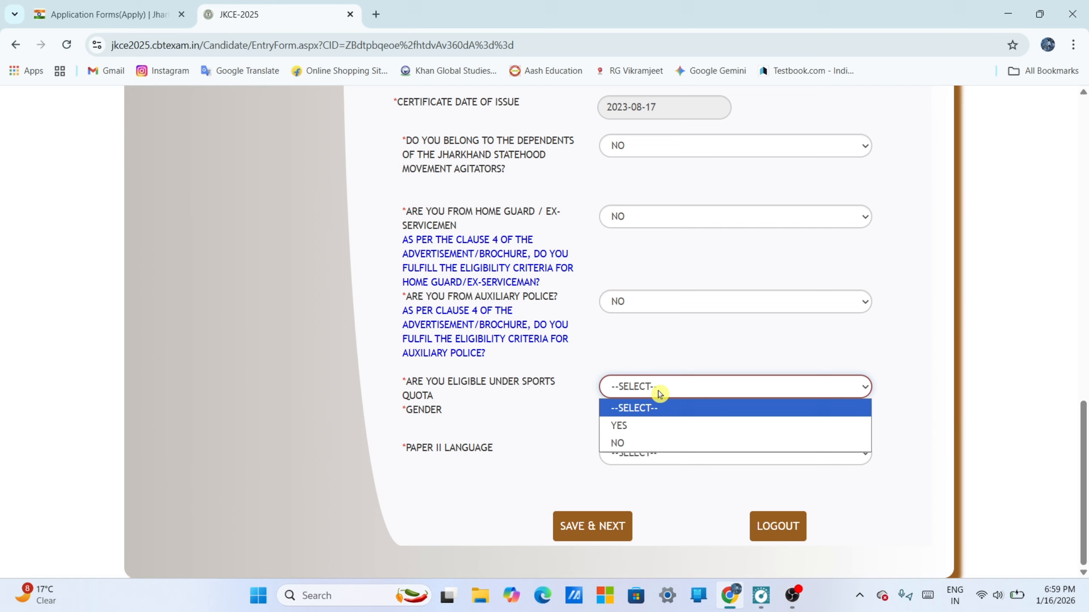
click(637, 438)
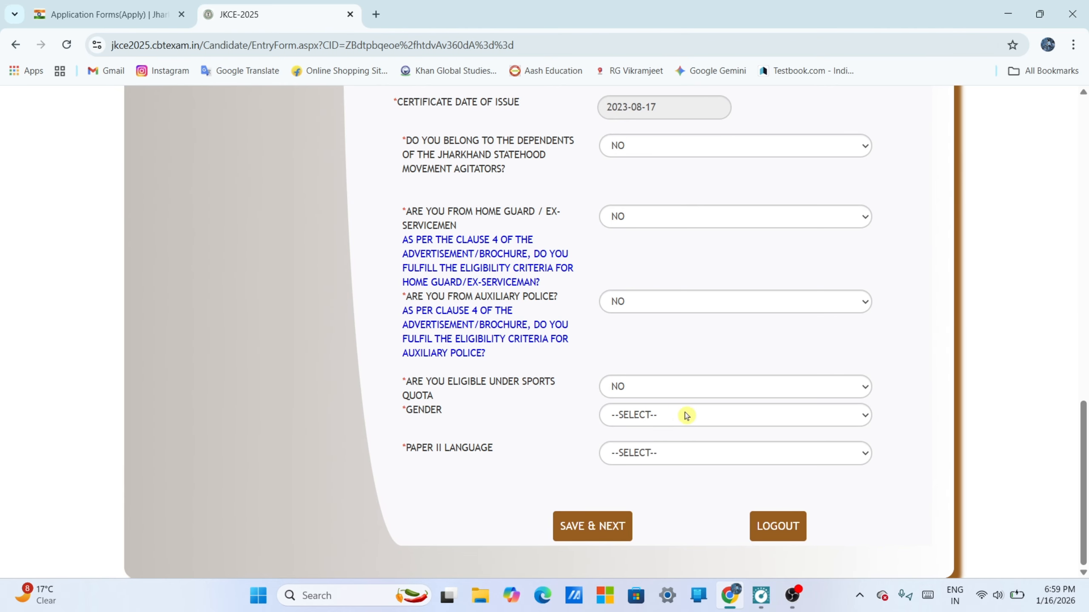
click(686, 415)
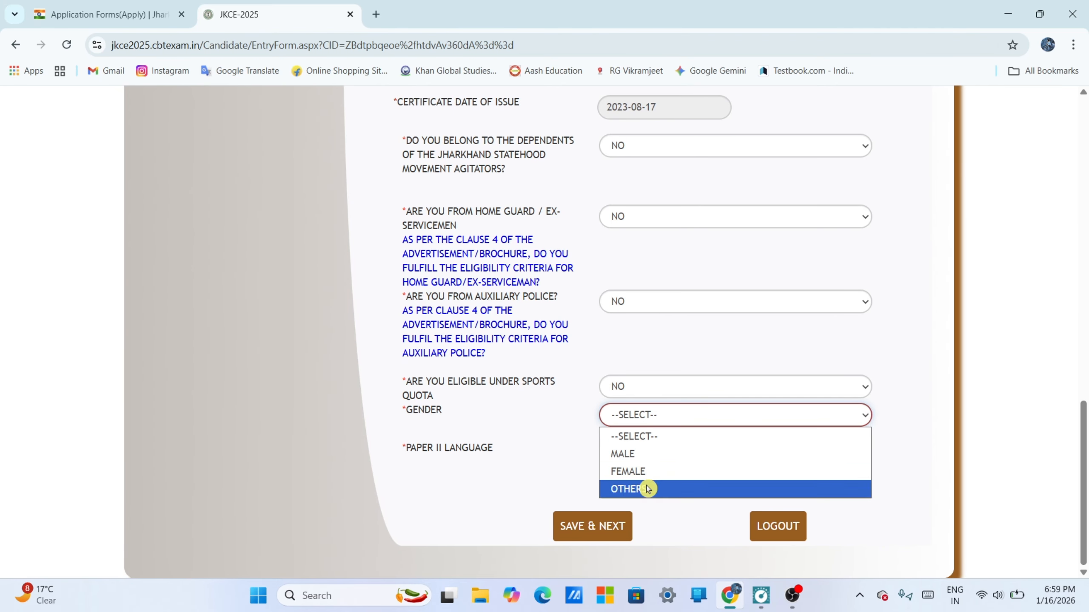
click(645, 454)
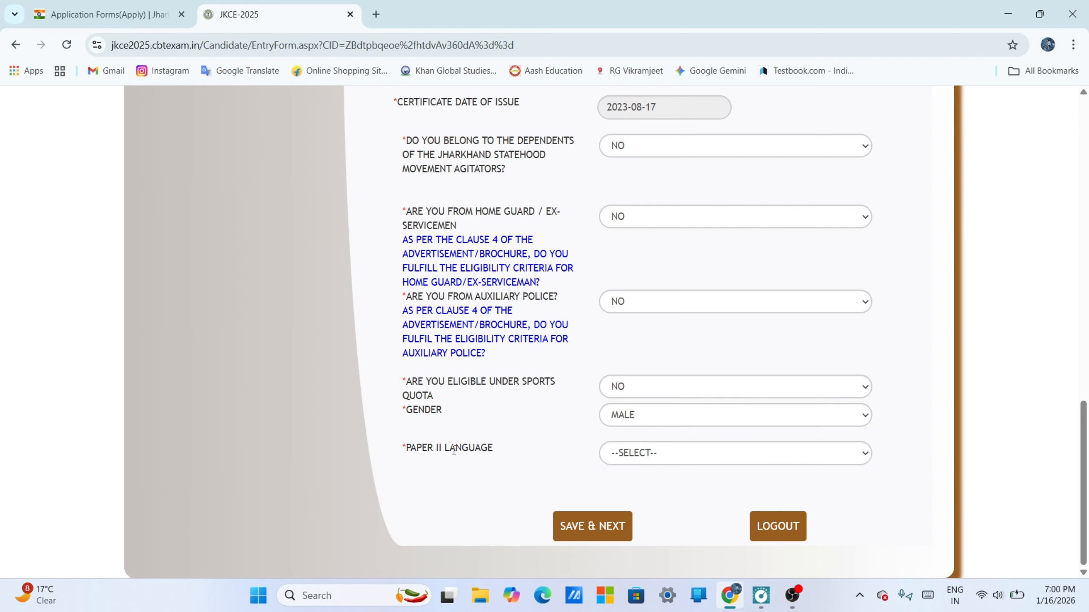
- Choose Hindi as the Paper II language and save this page of the form
click(652, 454)
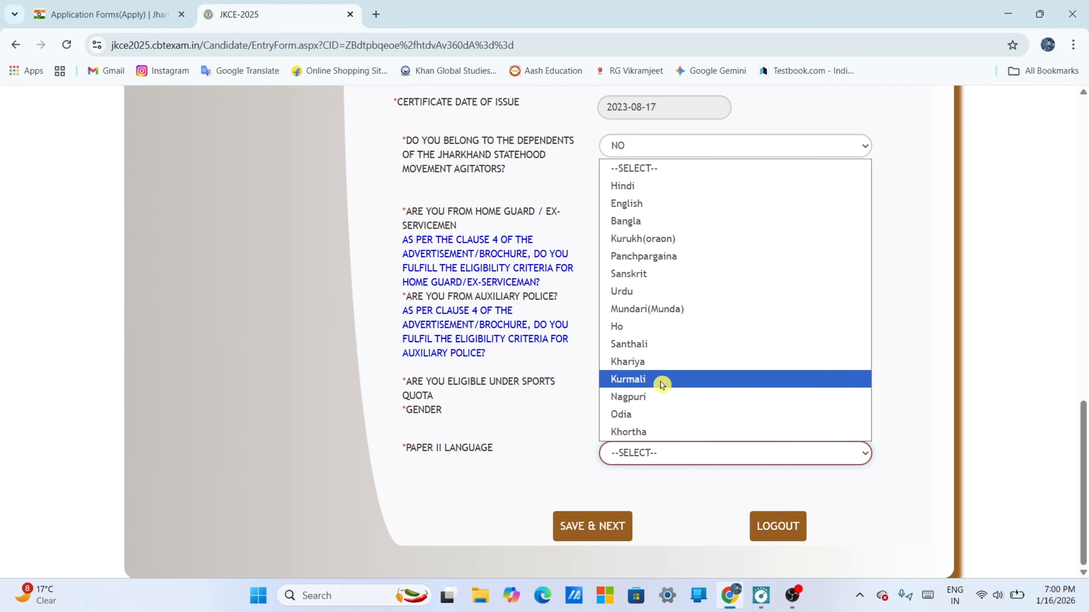
click(690, 186)
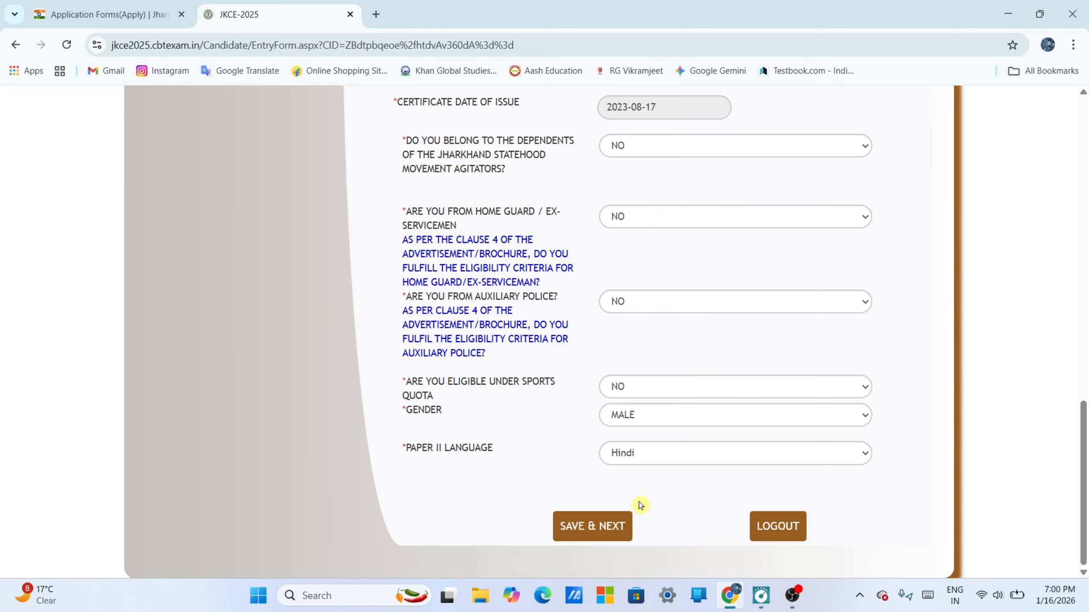
click(614, 536)
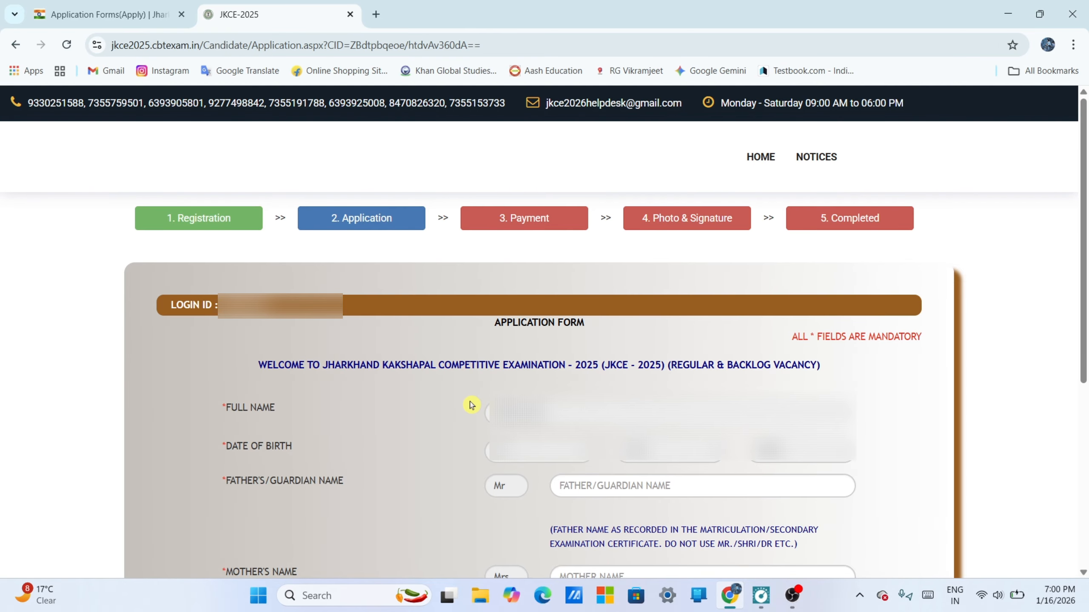
- Set the marital status to UNMARRIED, complete the remaining personal details and save the page
scroll(472, 406, down, 5)
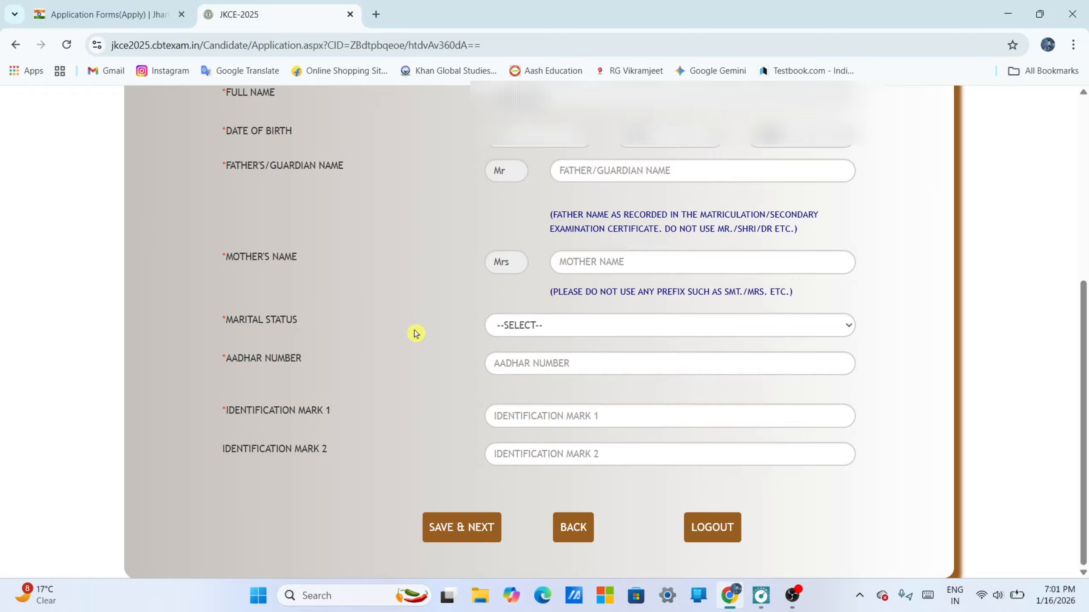
click(562, 323)
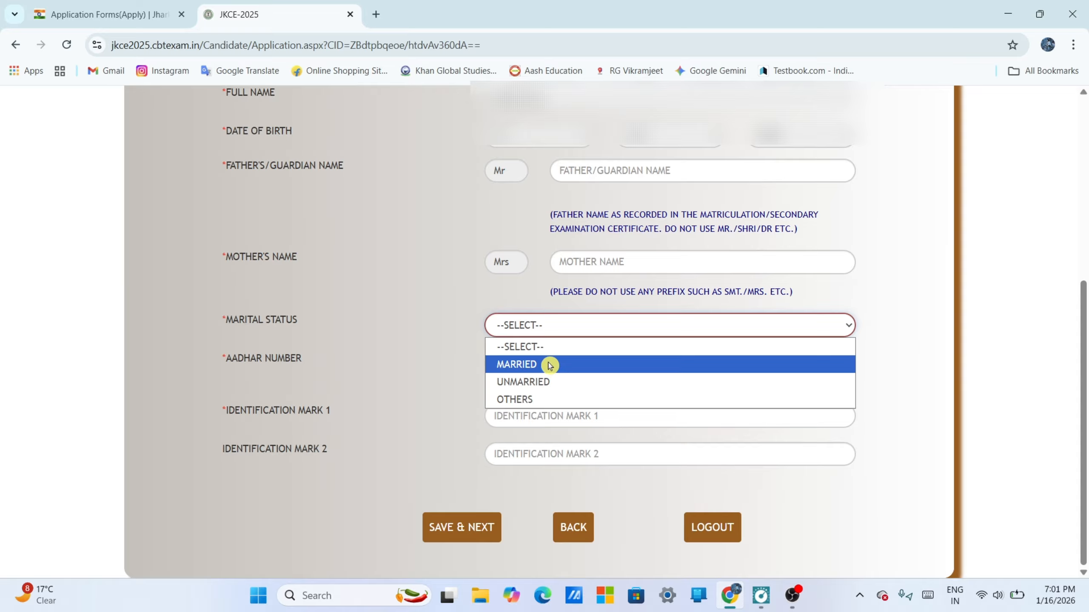
click(554, 383)
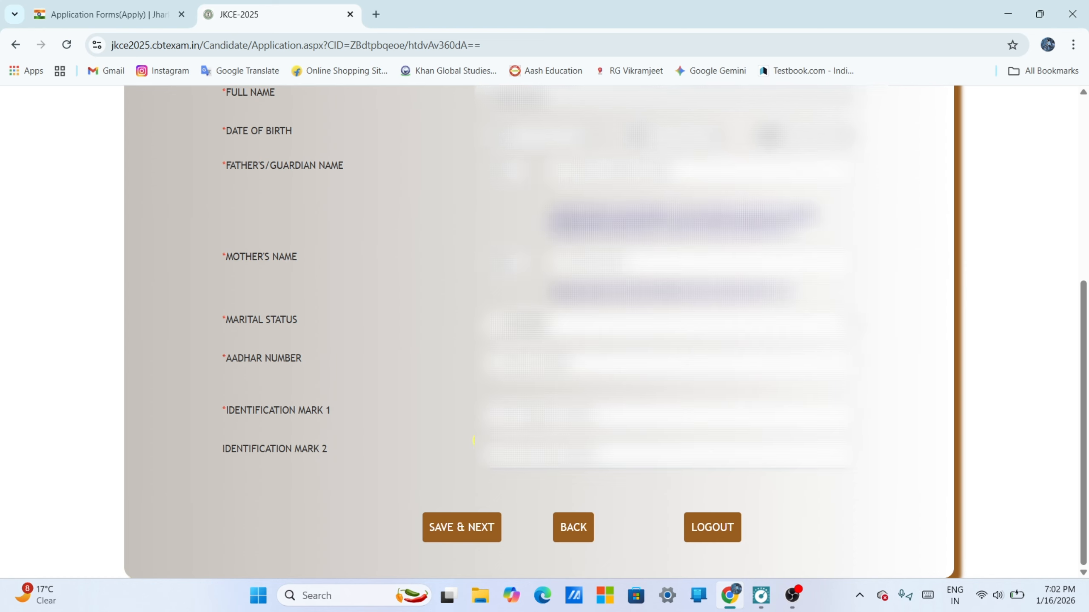
click(485, 534)
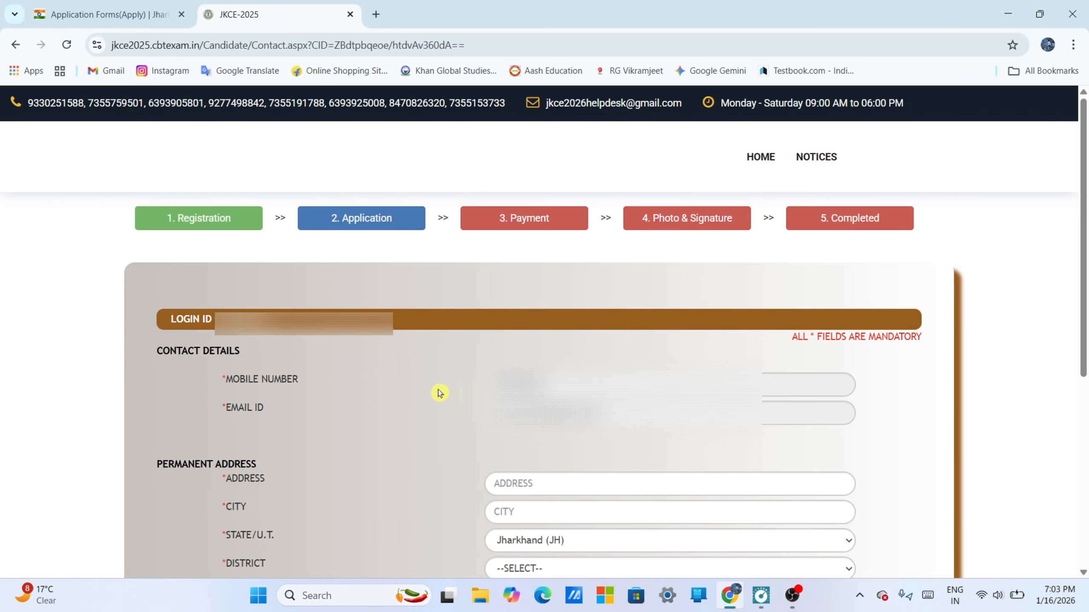
- Complete the permanent address with the candidate's city and district, use it as the correspondence address too, and save the contact details
scroll(439, 393, down, 5)
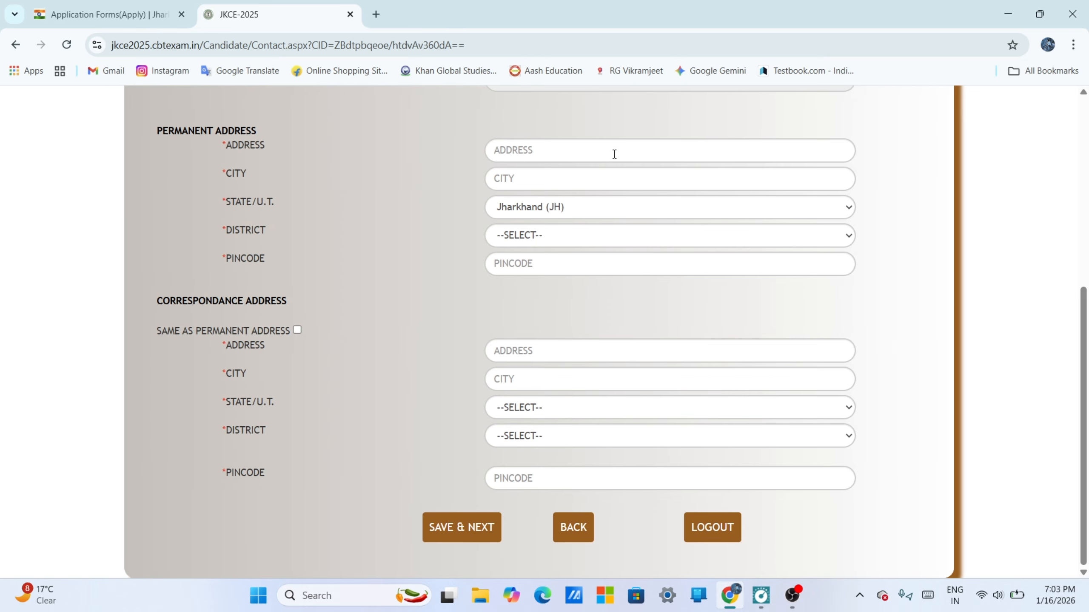
click(526, 178)
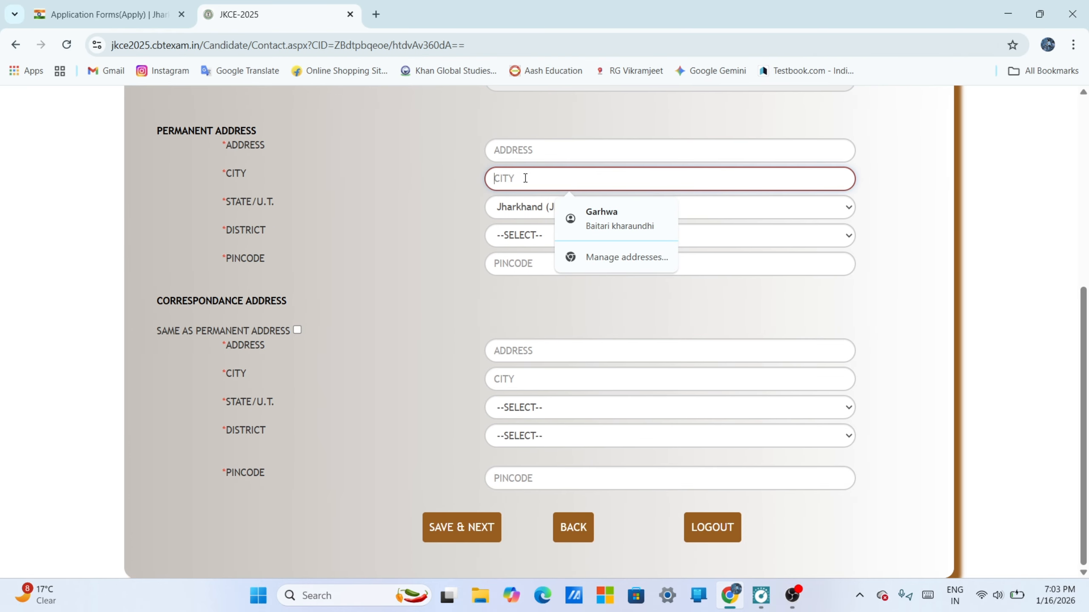
text(GR)
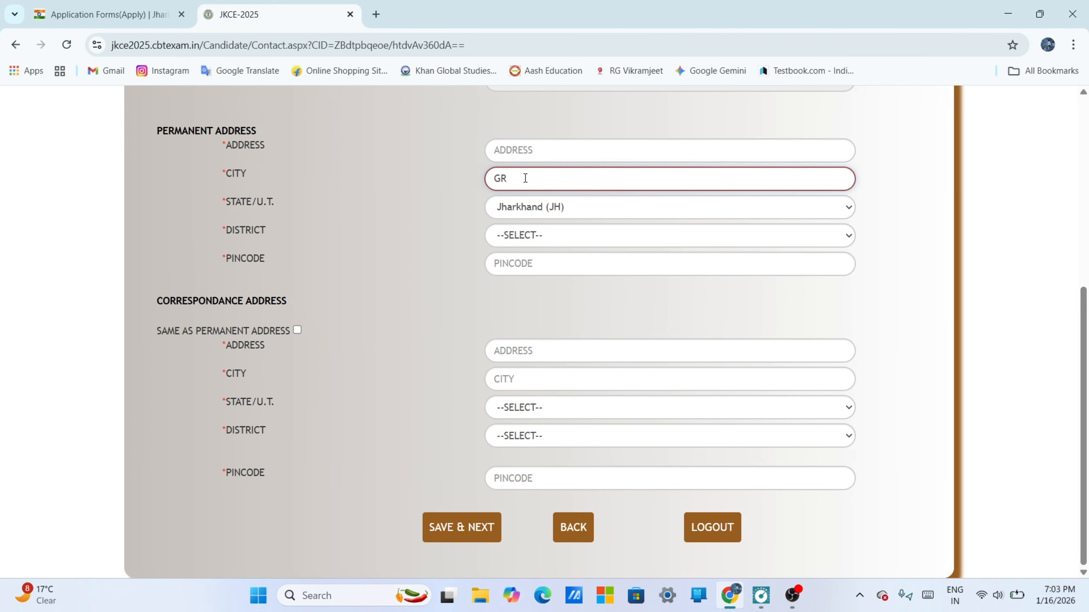
key(BackSpace)
text(ARHWA)
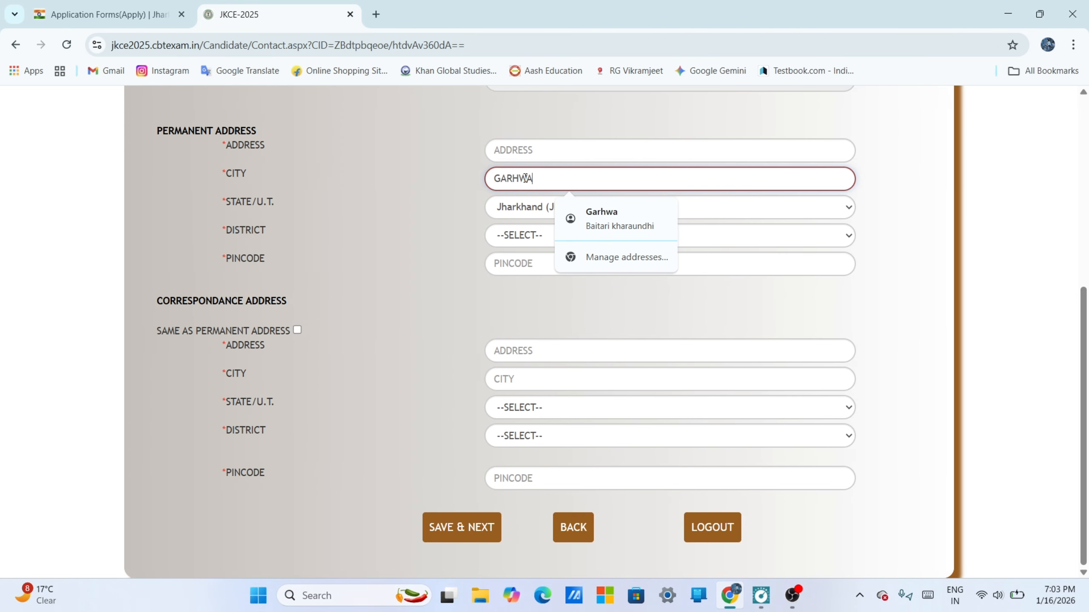
click(522, 236)
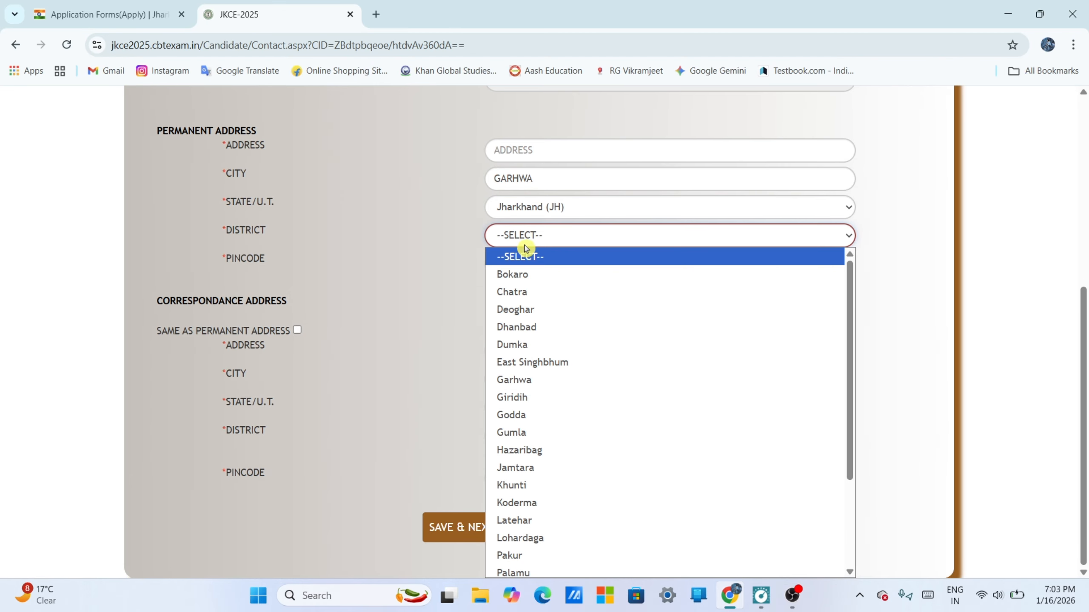
click(543, 382)
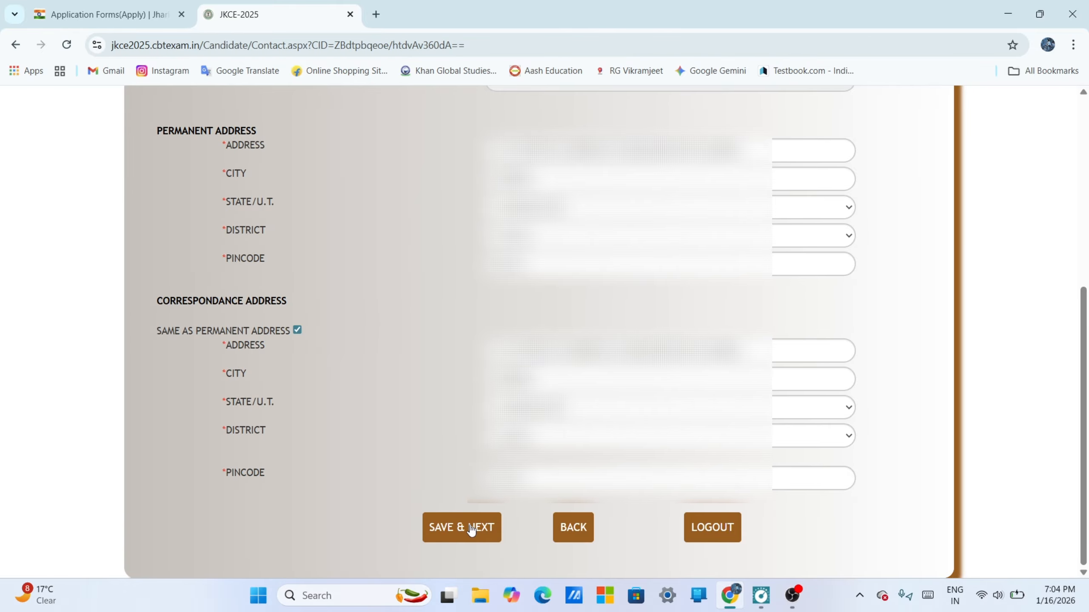
click(470, 528)
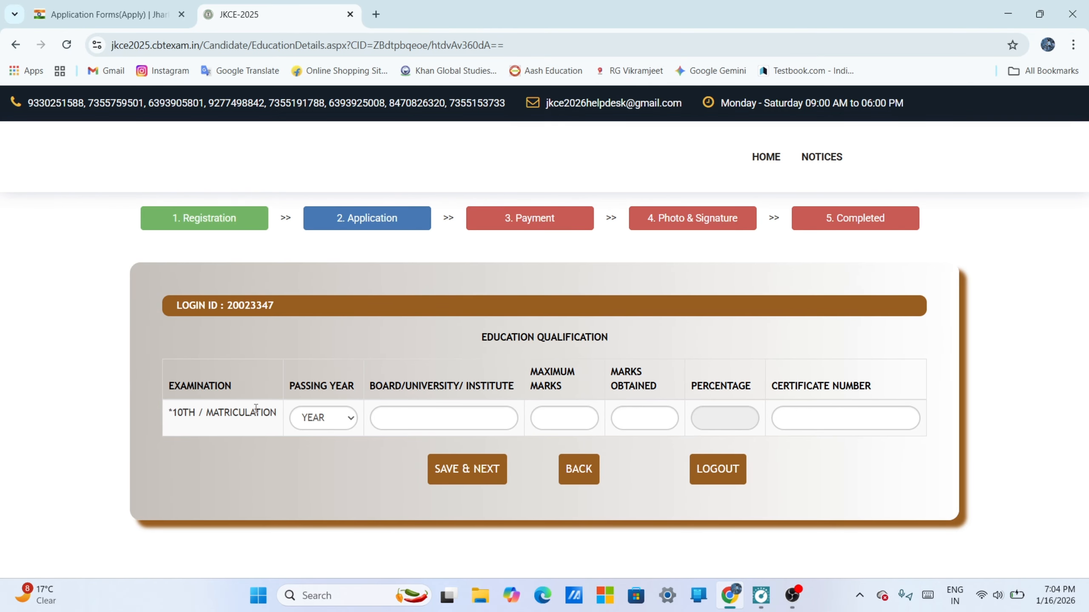
- Set the 10th/matriculation passing year to 2021 and the board to JHARKHAND ACADEMIC COUNCIL RANCHI
click(327, 423)
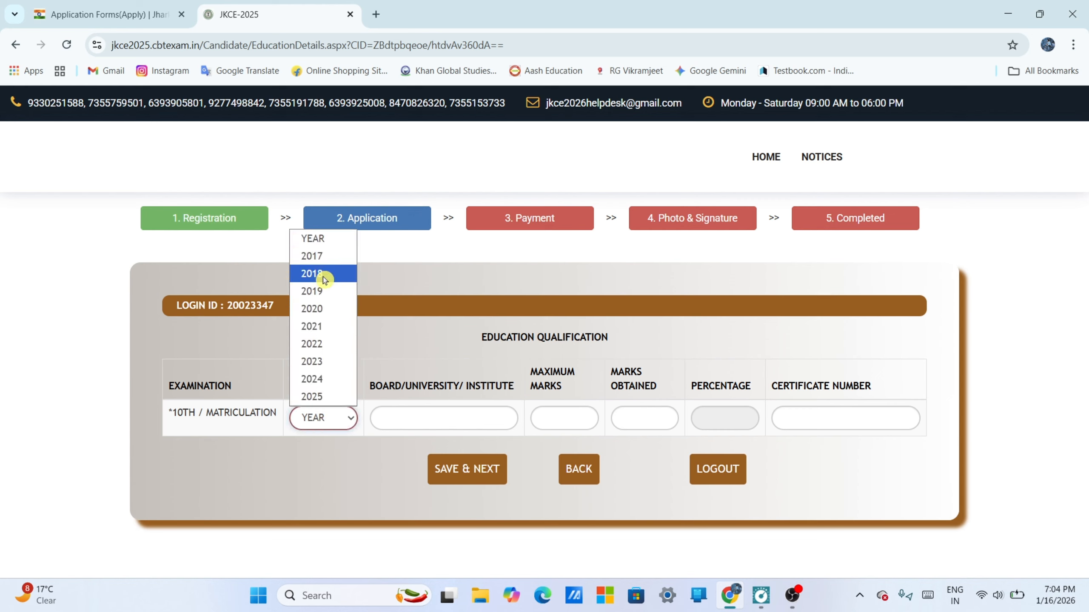
click(329, 328)
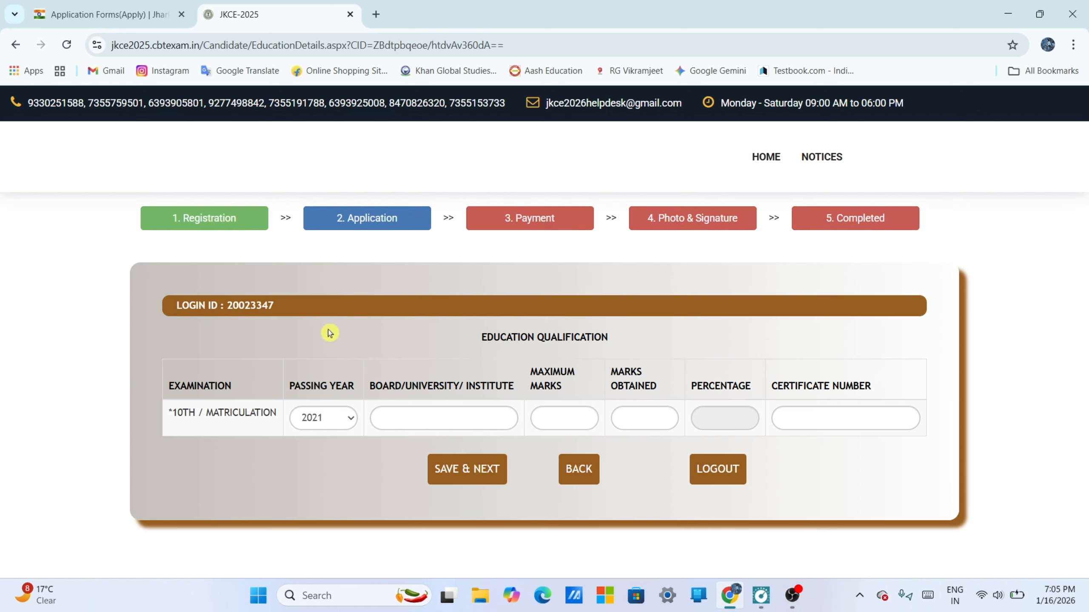
click(419, 420)
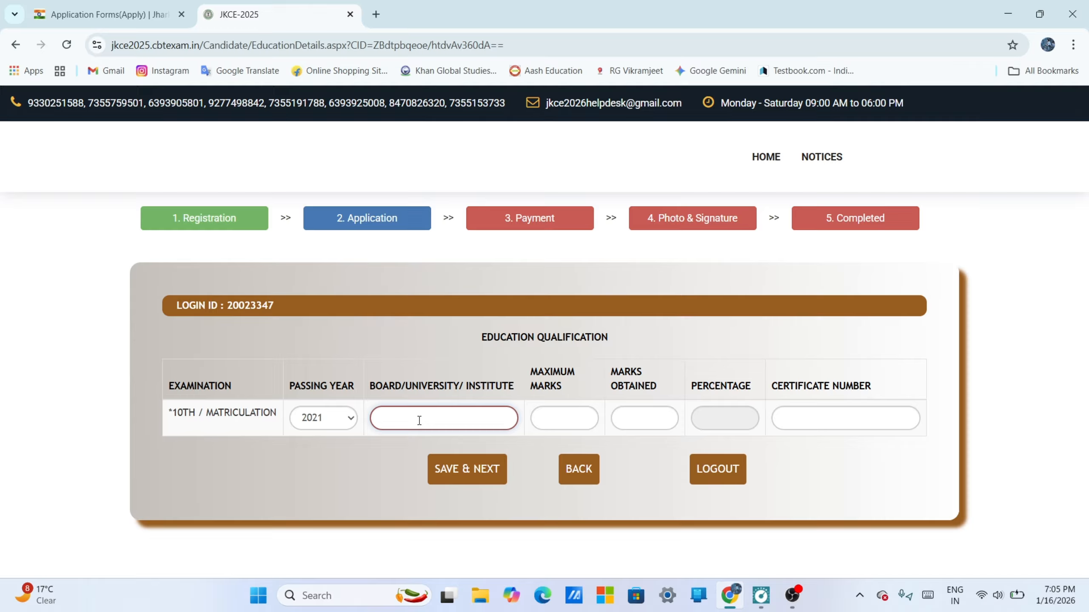
text(JA)
key(BackSpace)
text(J)
text(H)
text(ARKHAND)
text( ACADEMI)
text(C )
text(COUN)
text(C)
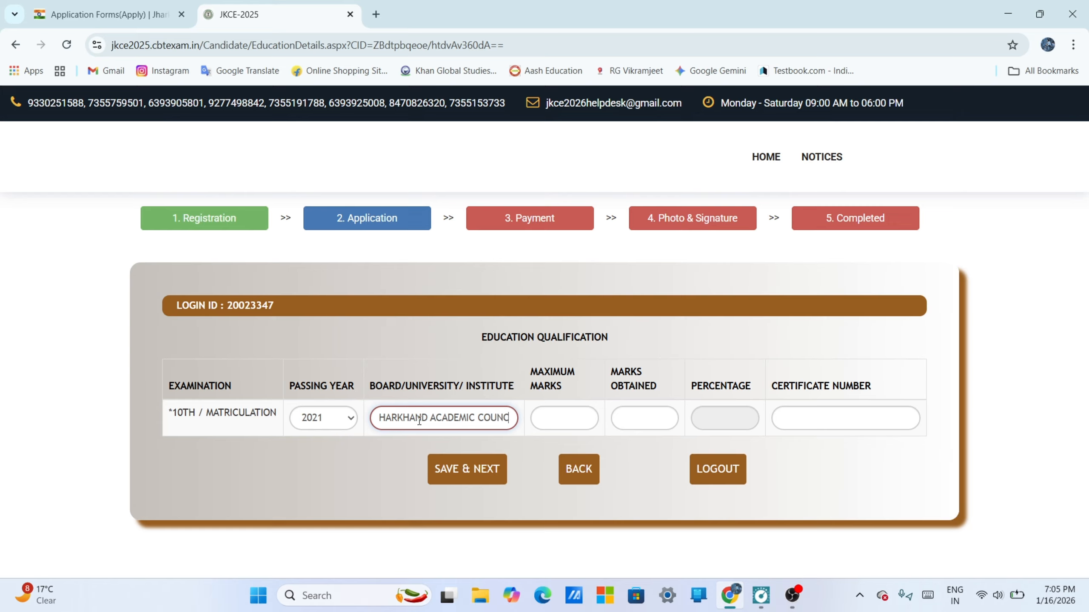
text(IL)
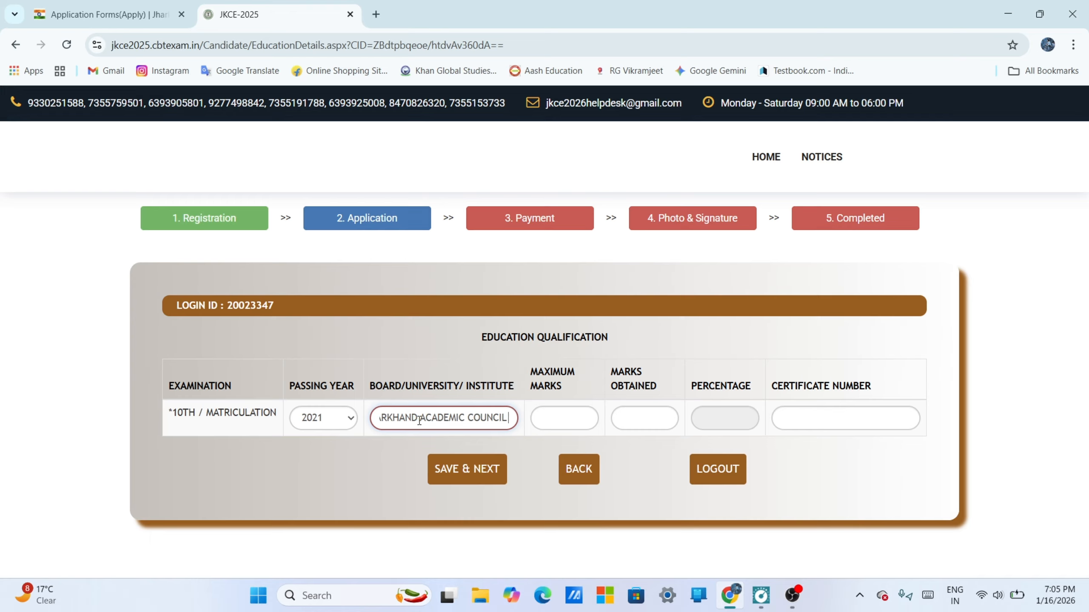
text( RANCHI)
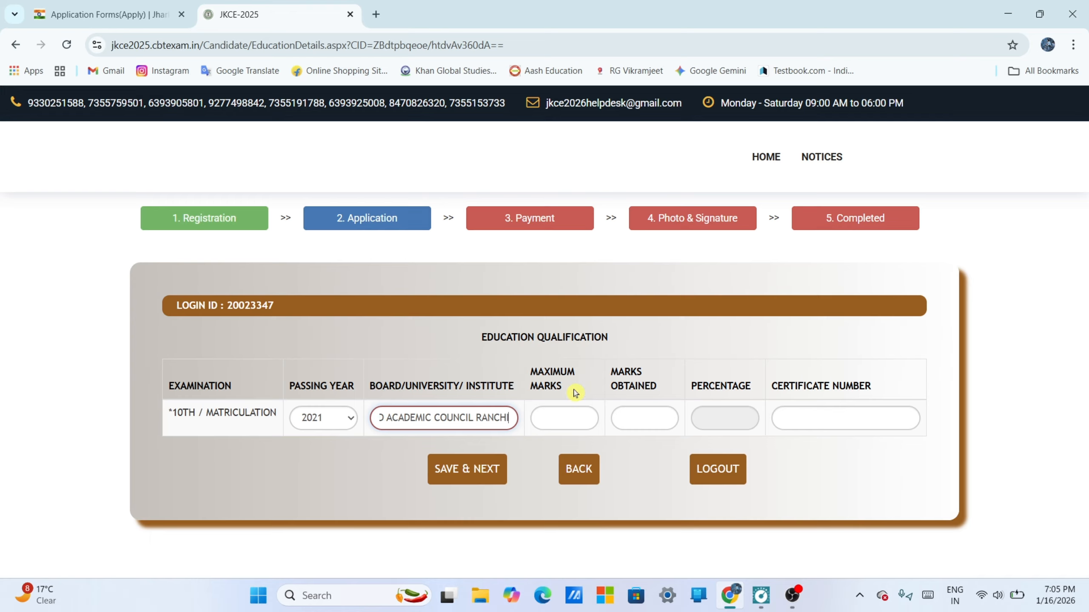
- Enter 500 maximum marks, 402 marks obtained and the certificate number for matriculation, and save the education details
click(573, 421)
text(500)
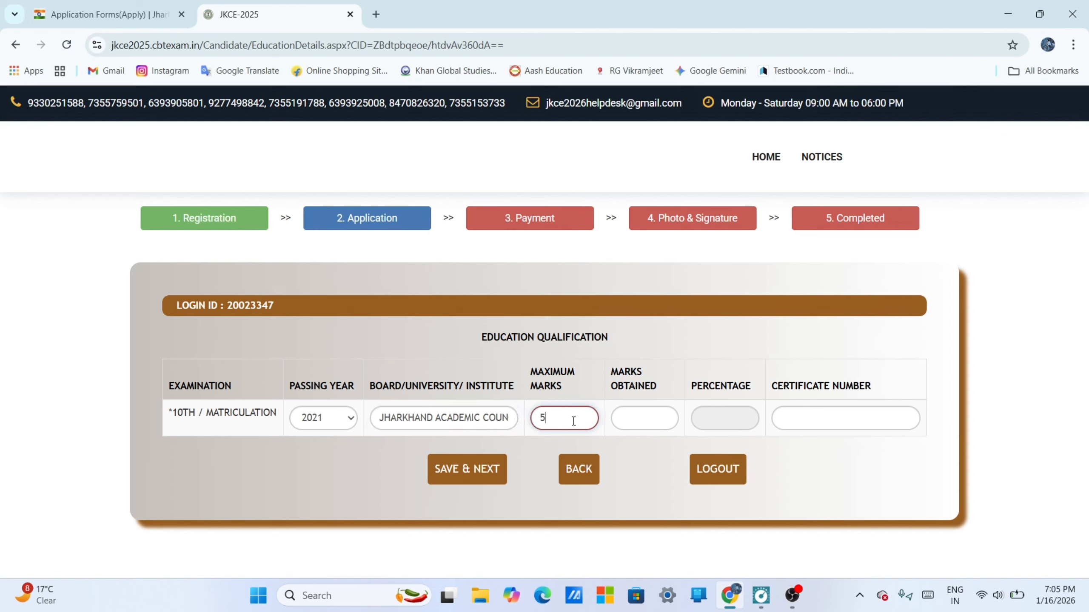
click(621, 415)
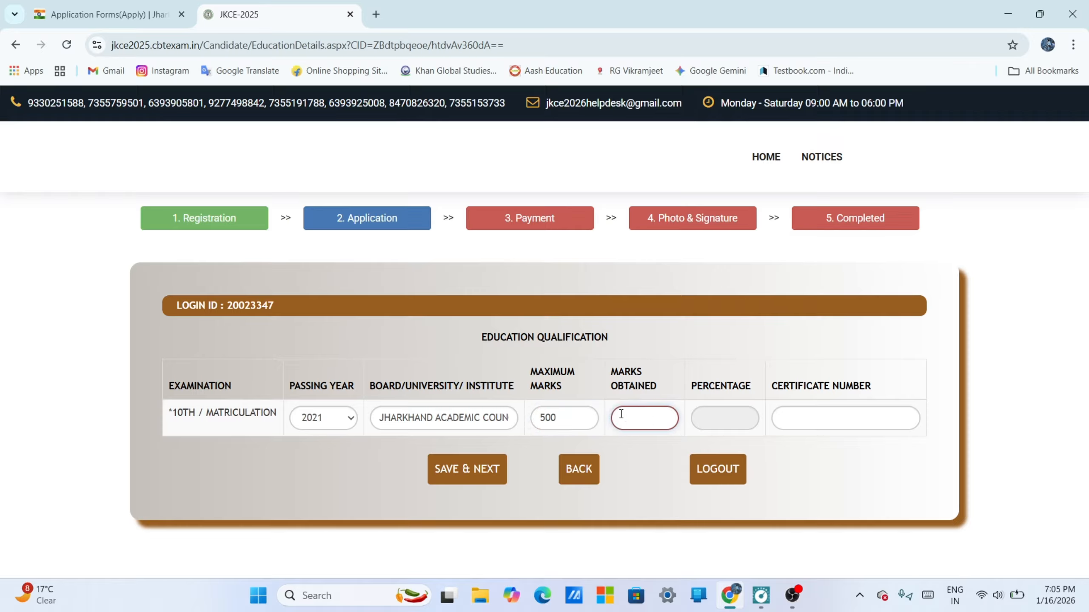
text(402)
click(716, 420)
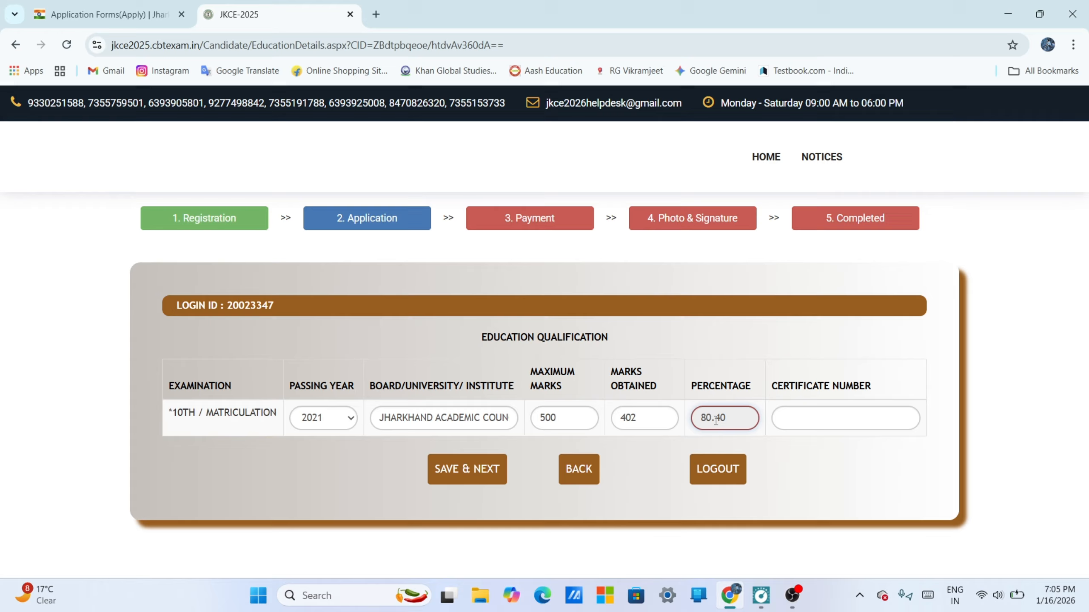
click(810, 429)
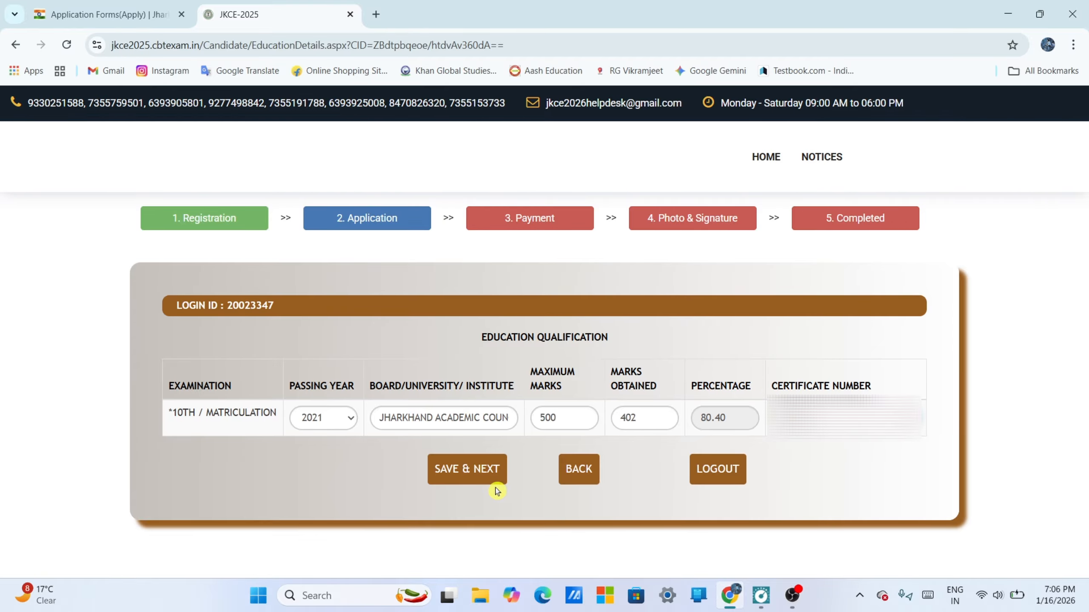
click(484, 471)
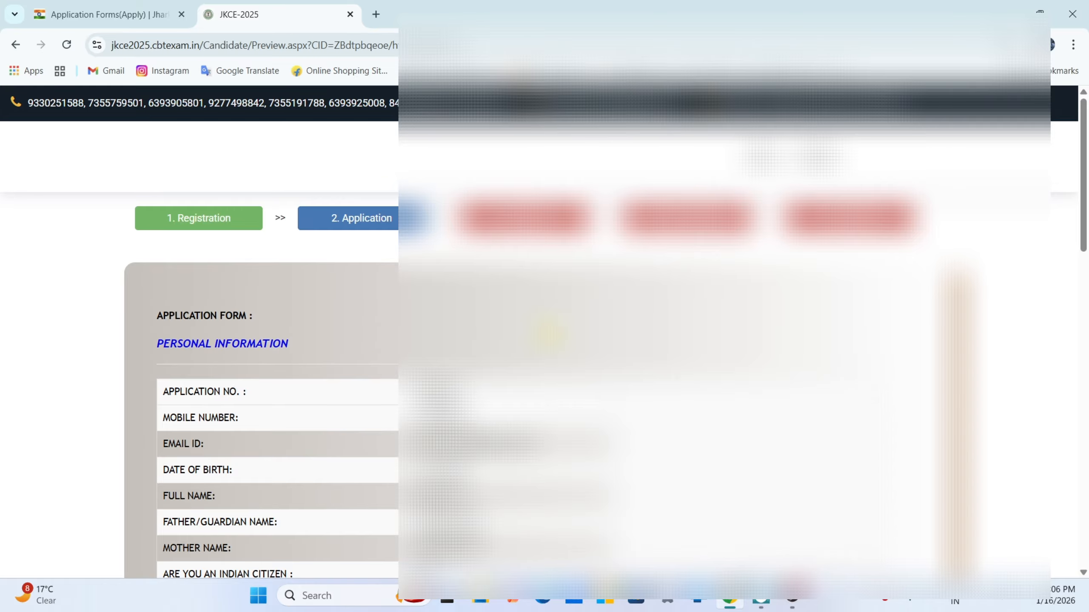
- Review the application preview, accept the declaration and proceed to payment
scroll(549, 334, down, 5)
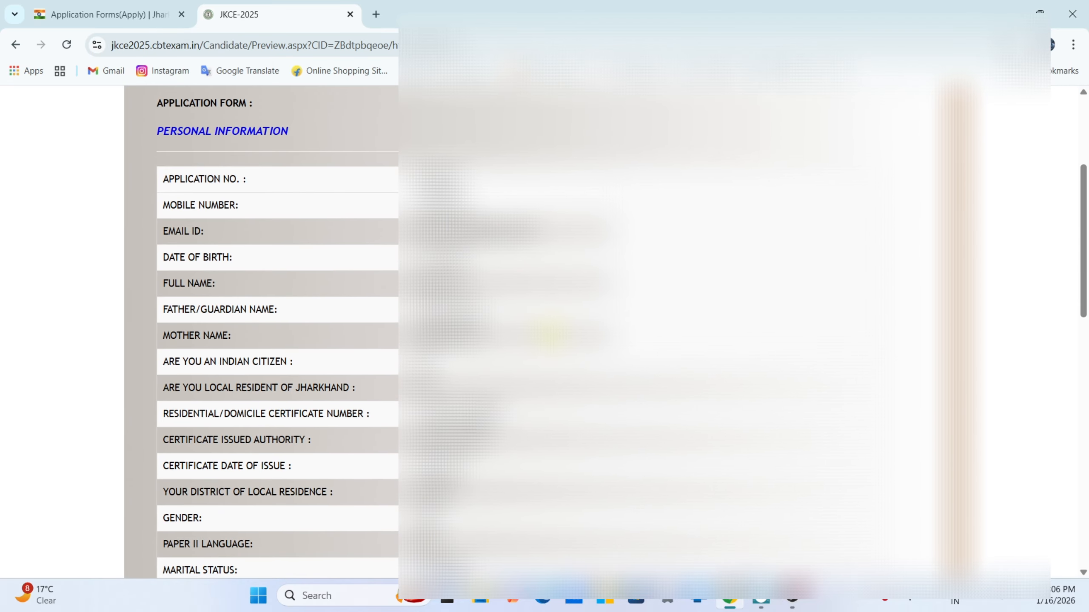
scroll(548, 334, down, 10)
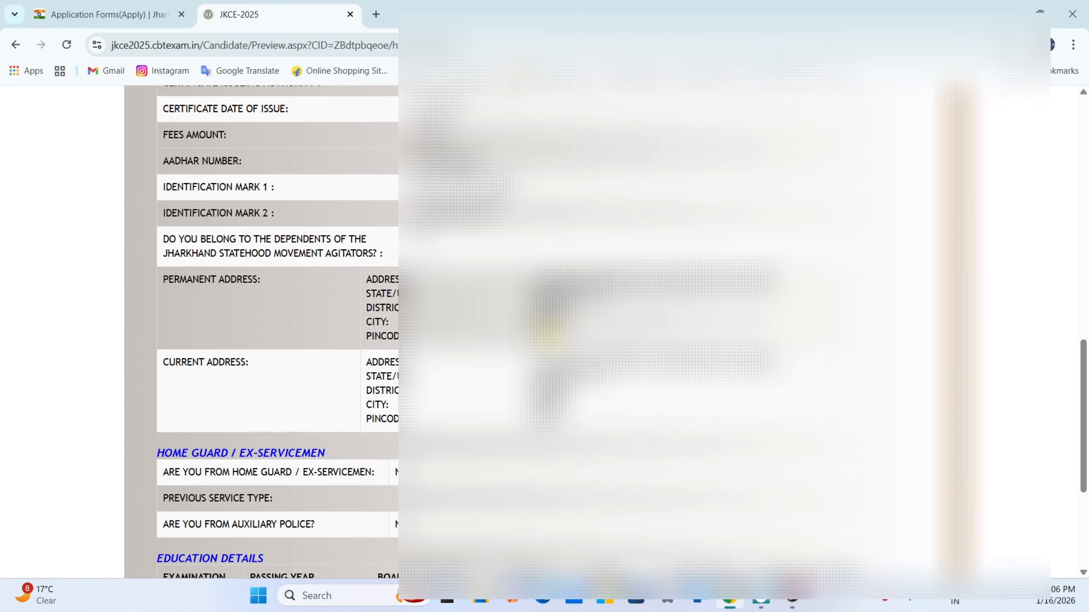
scroll(548, 334, down, 3)
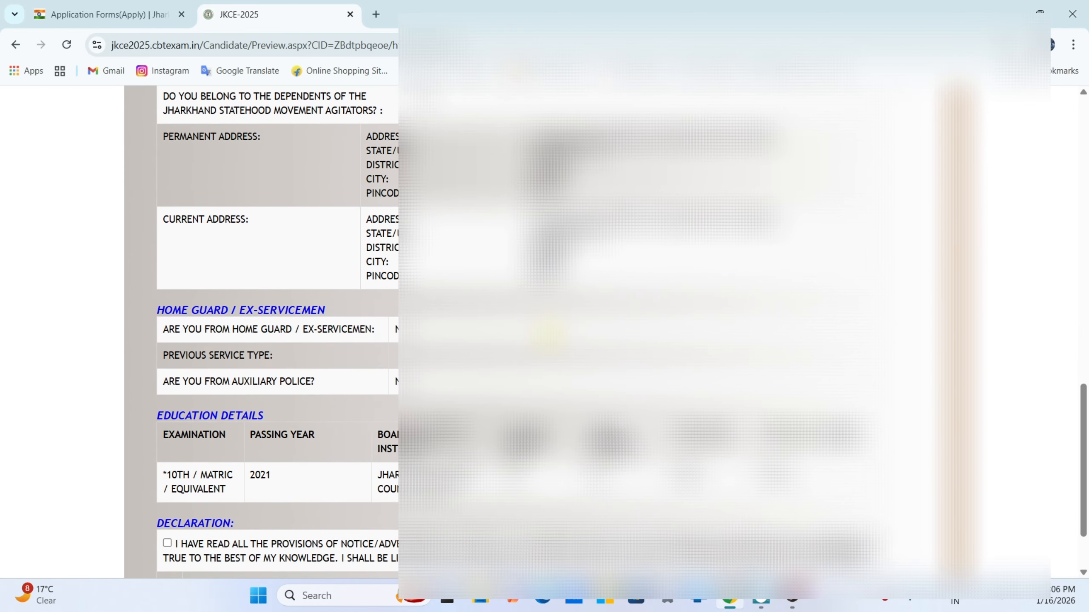
scroll(548, 335, down, 2)
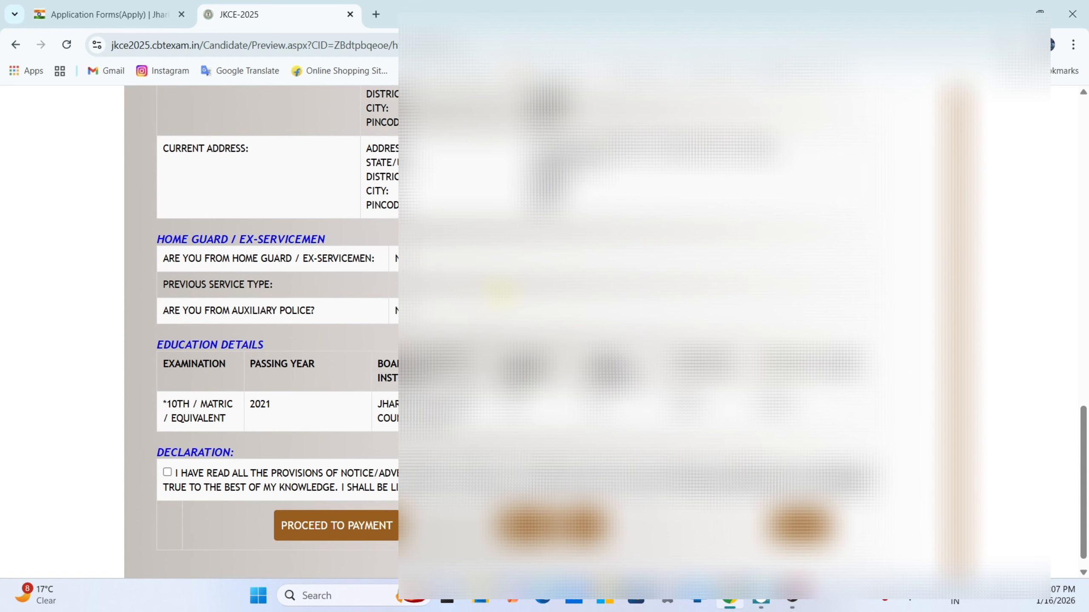
scroll(278, 330, up, 7)
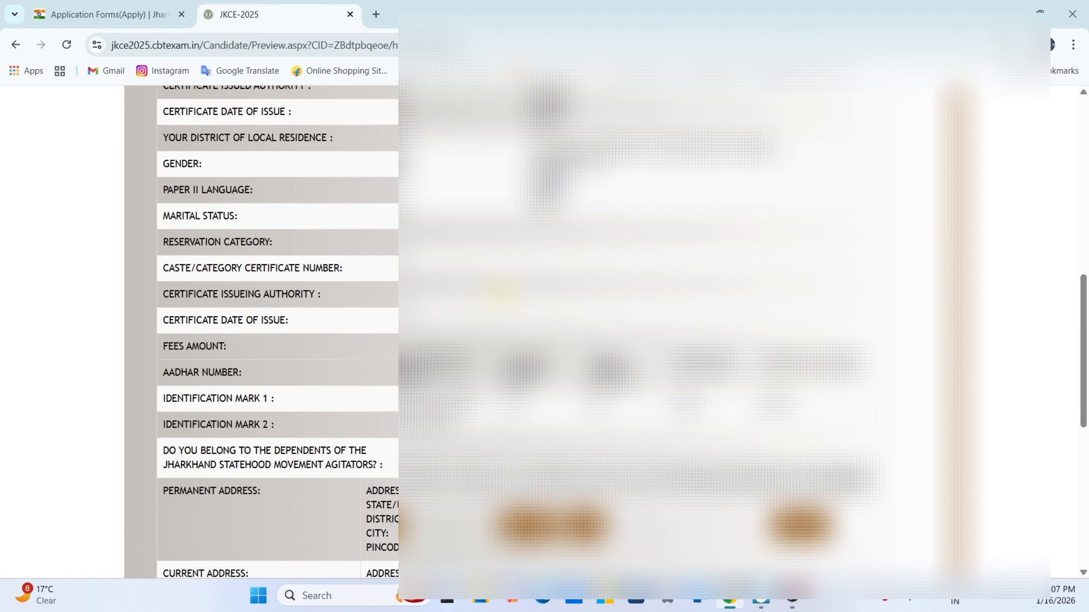
scroll(514, 300, down, 7)
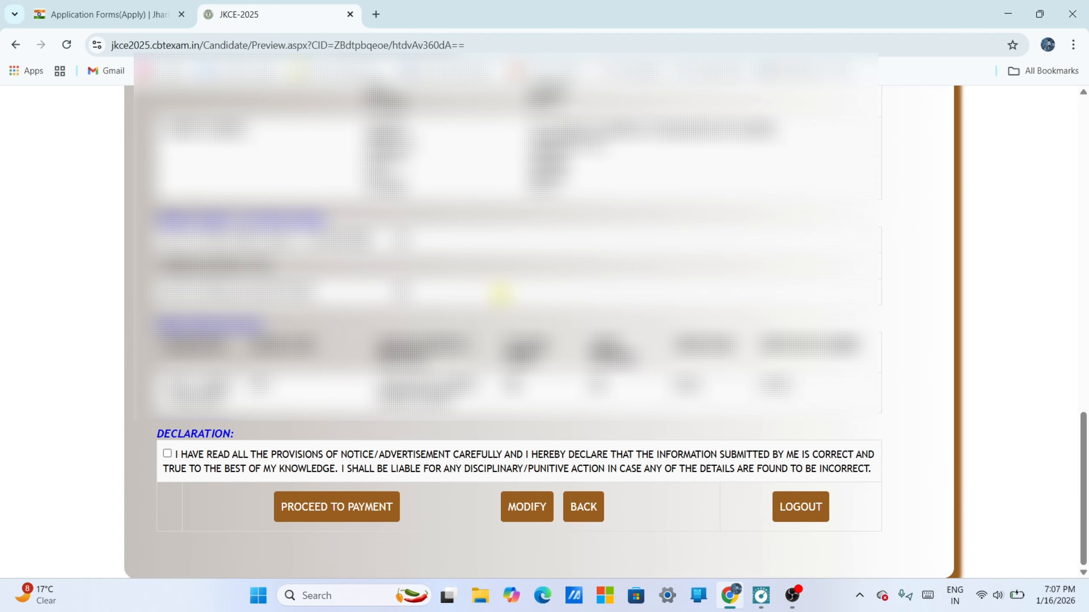
click(167, 453)
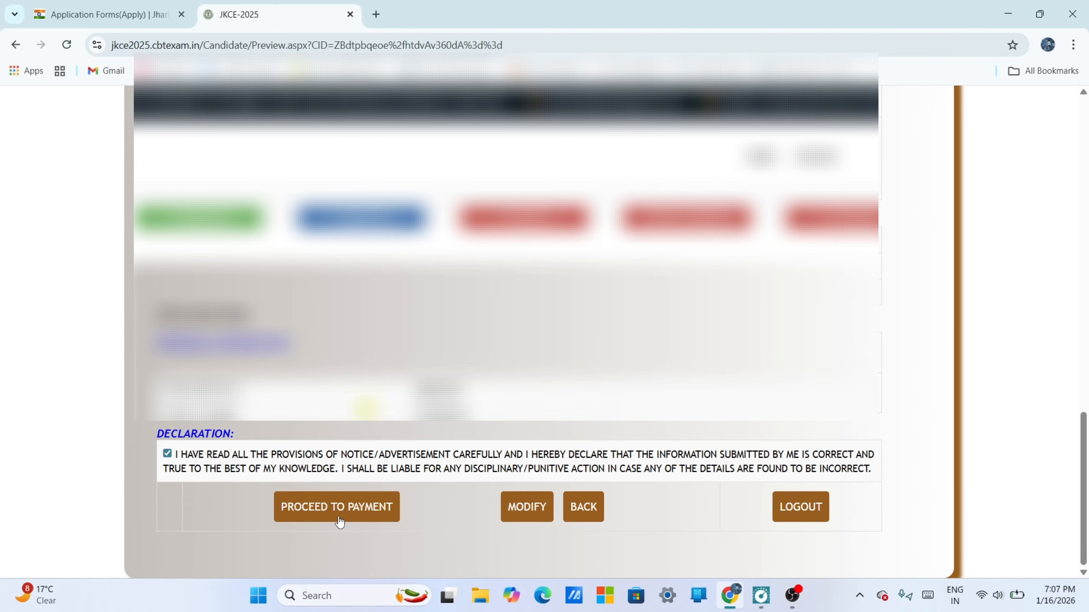
click(336, 509)
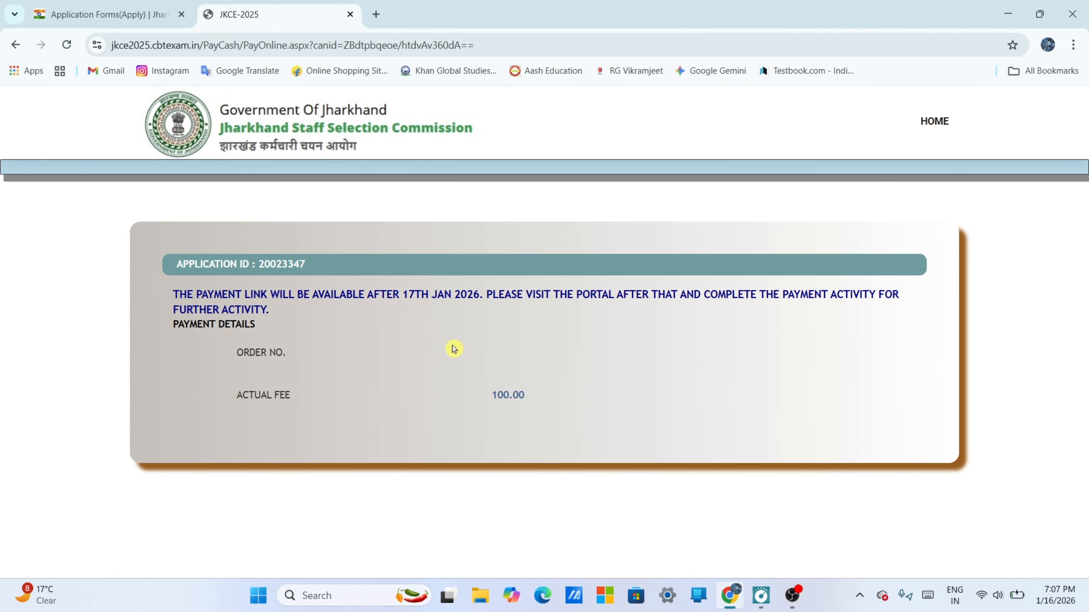